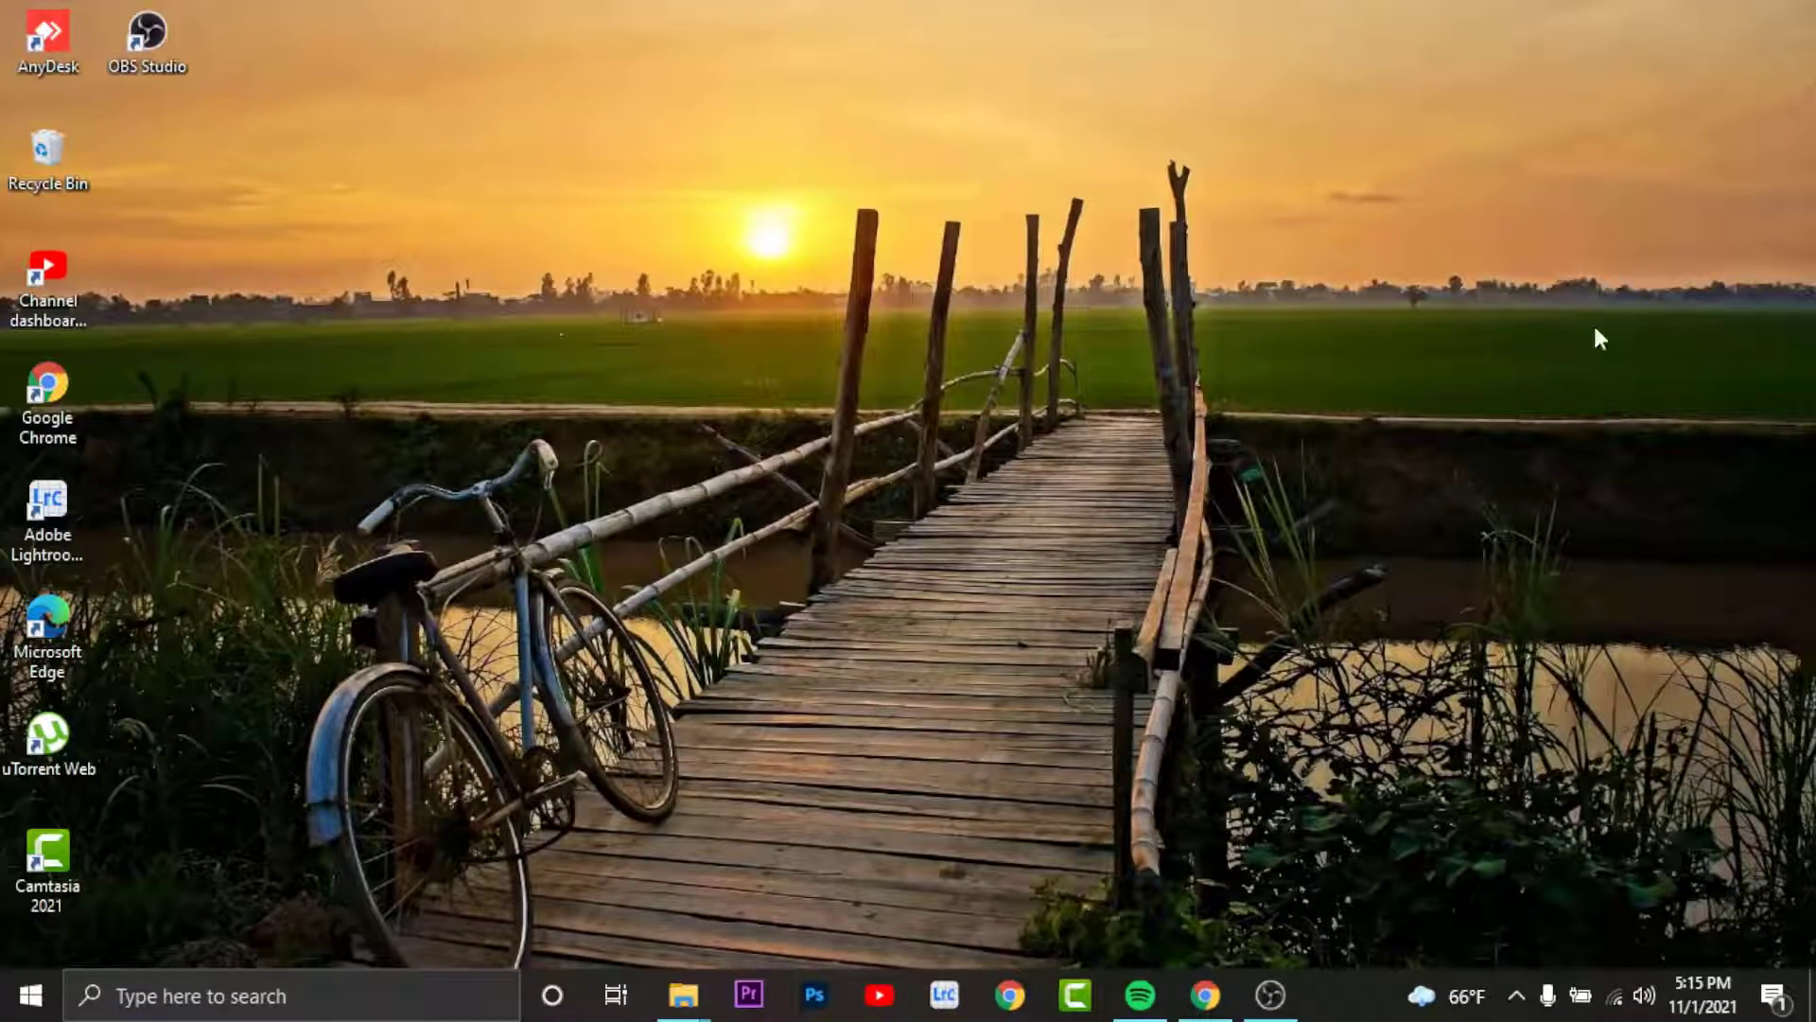
# Step: Launch Chrome and go to nationwide.co.uk
pyautogui.click(1204, 994)
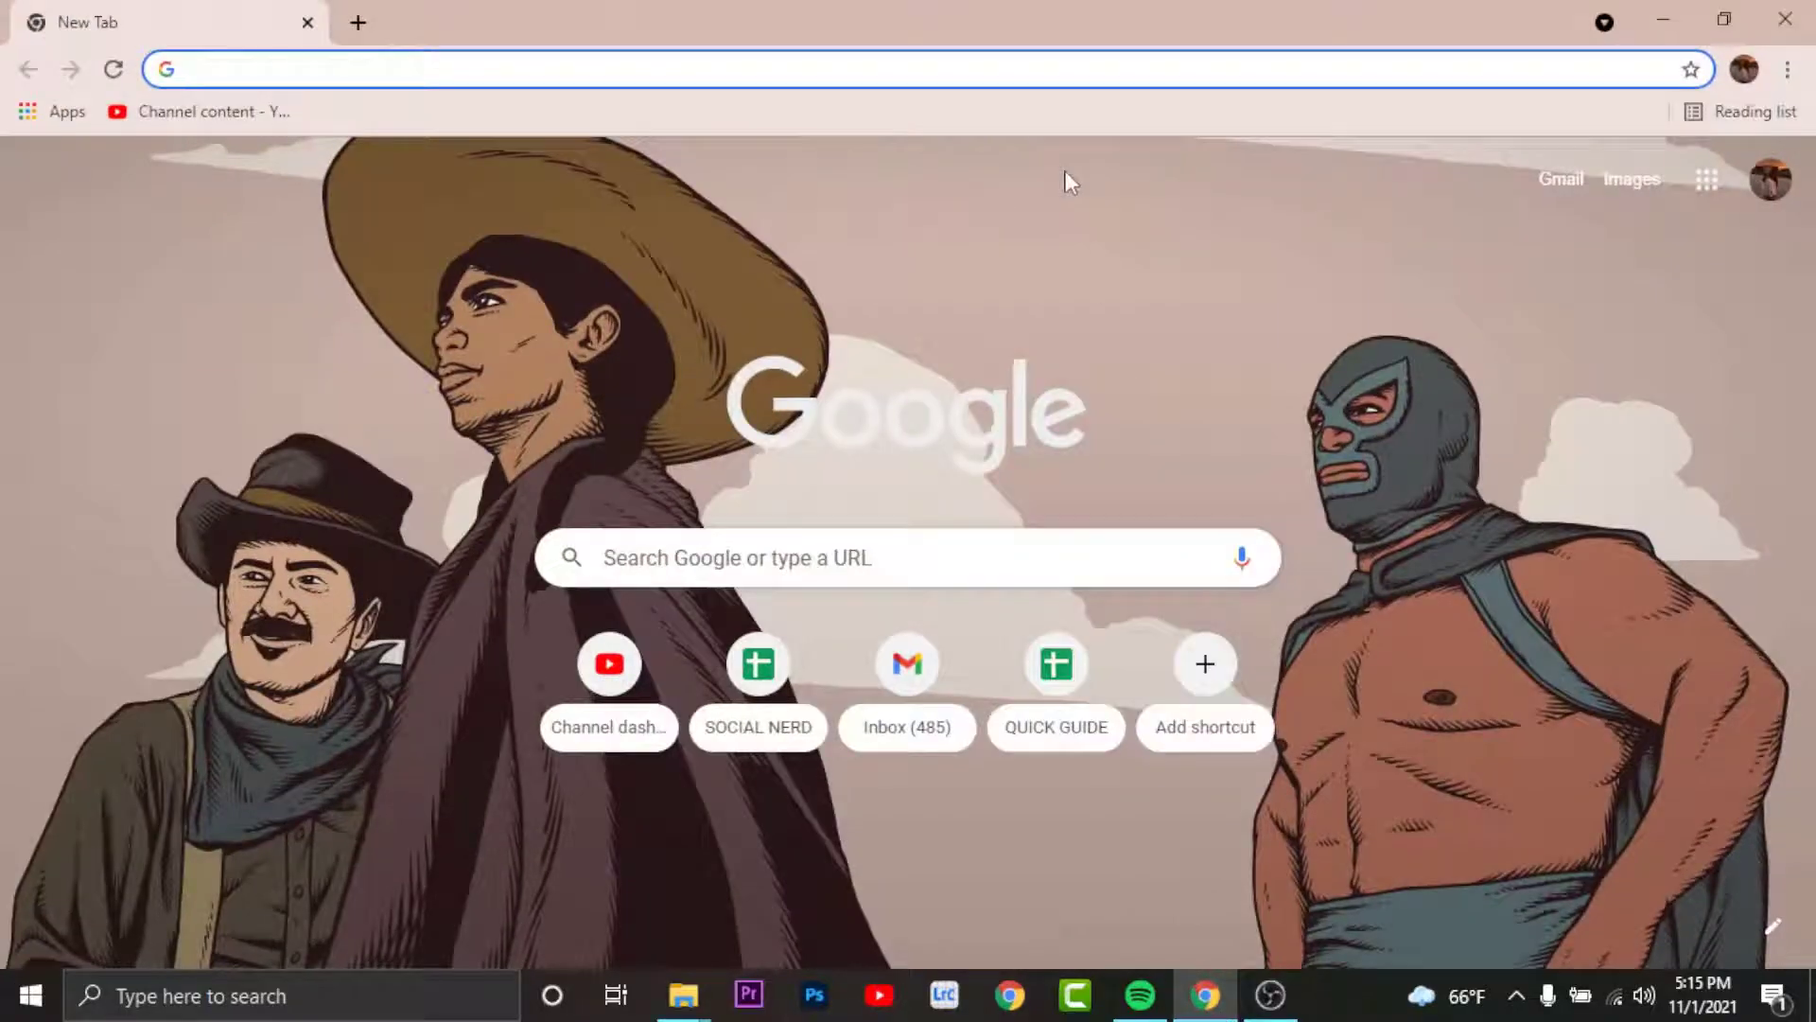
pyautogui.click(1017, 64)
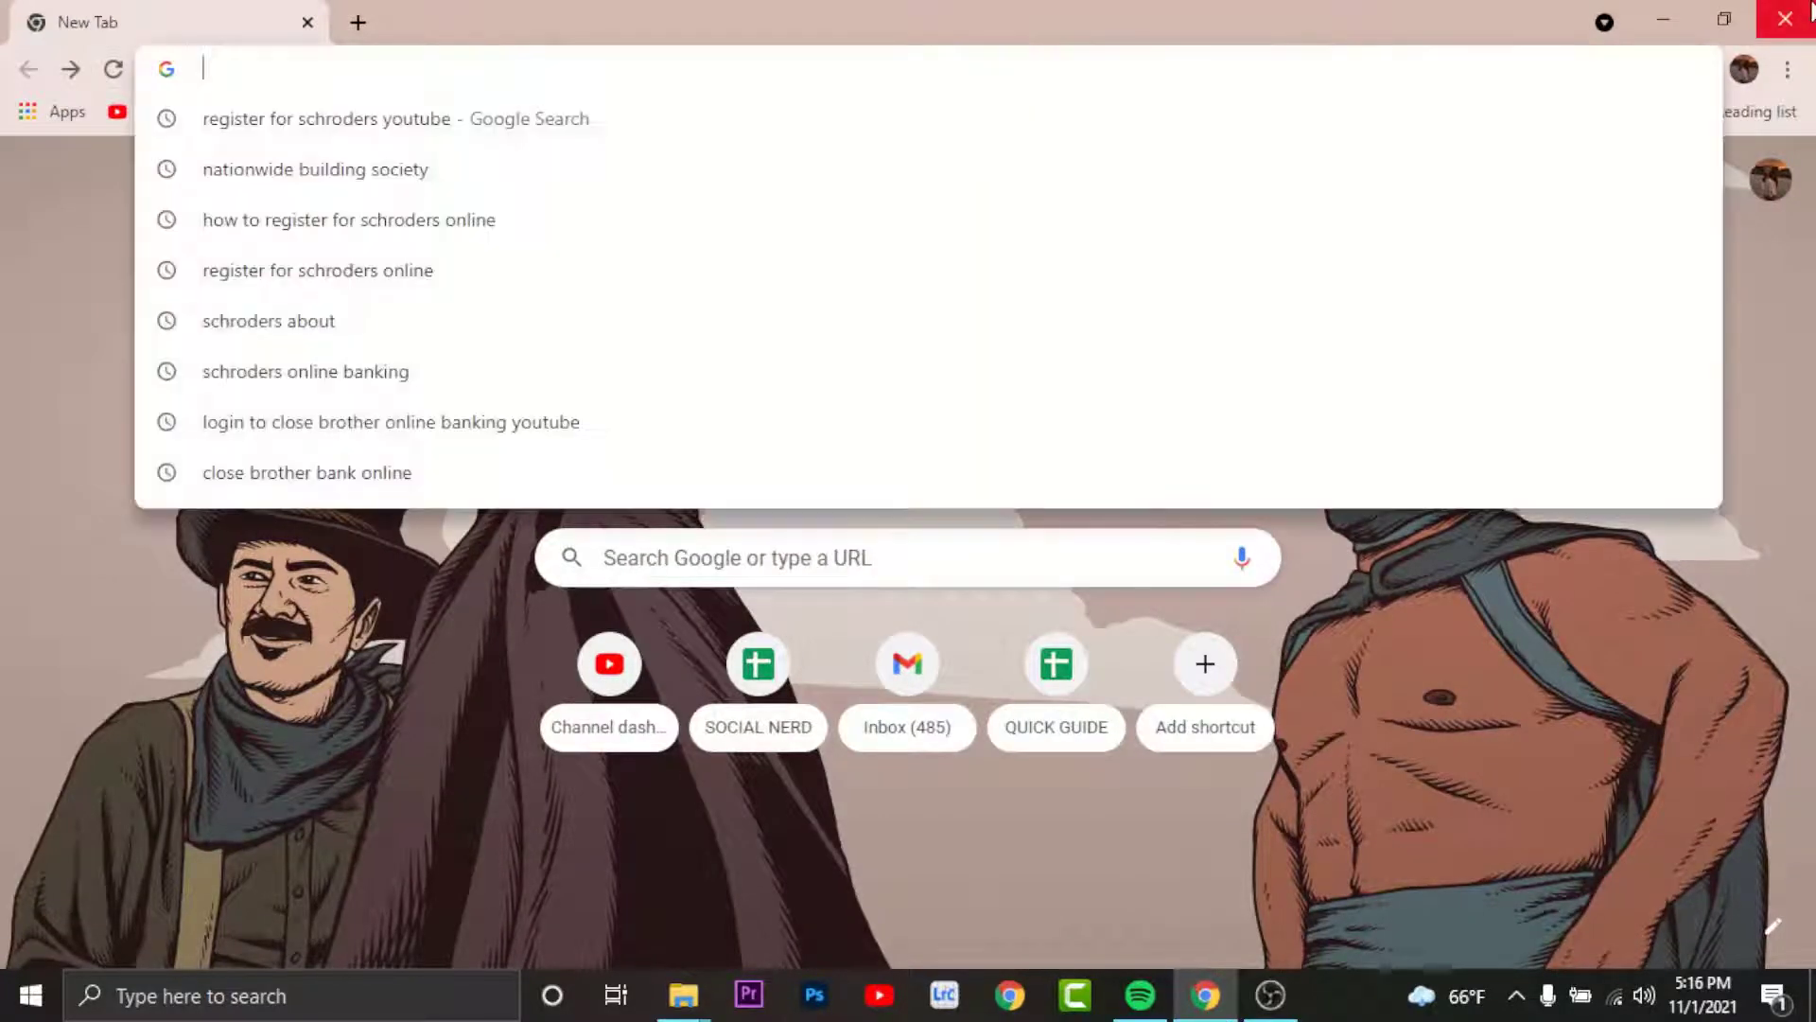
pyautogui.write('nationwide')
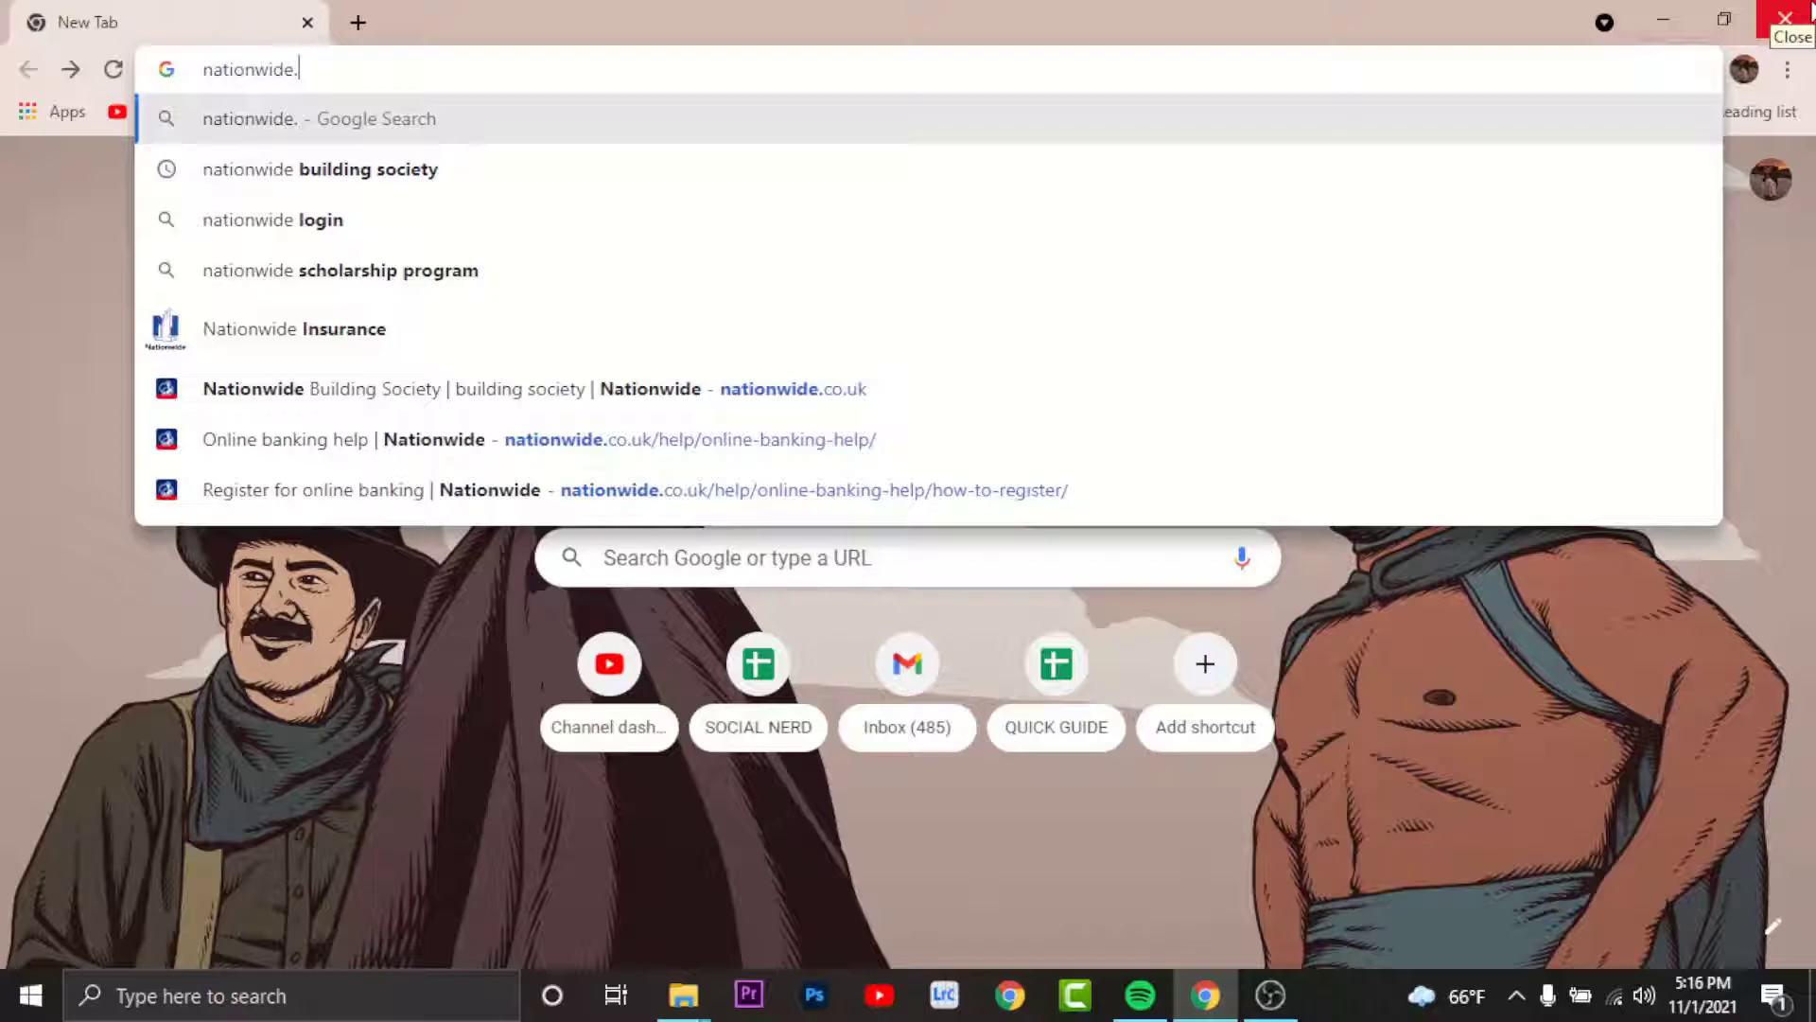
pyautogui.write('.co.uk')
pyautogui.press('Return')
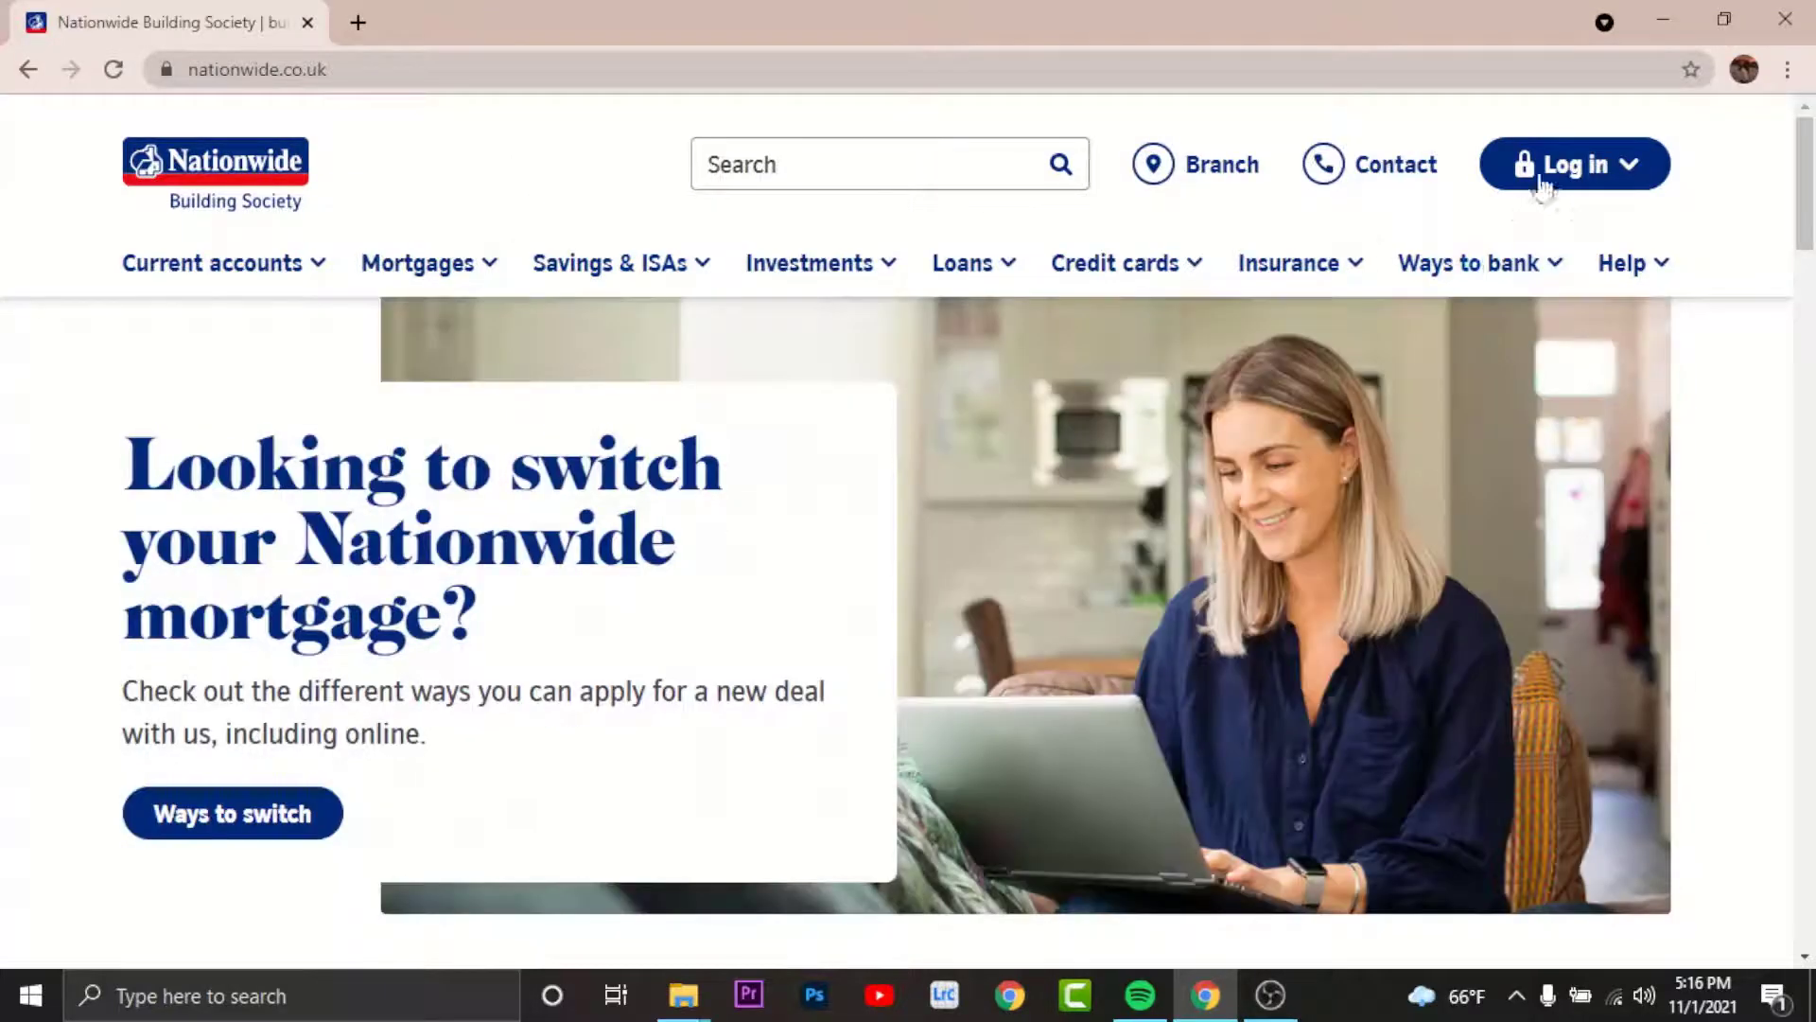
# Step: From the Log in menu, choose 'Register for Internet Banking'
pyautogui.click(1575, 164)
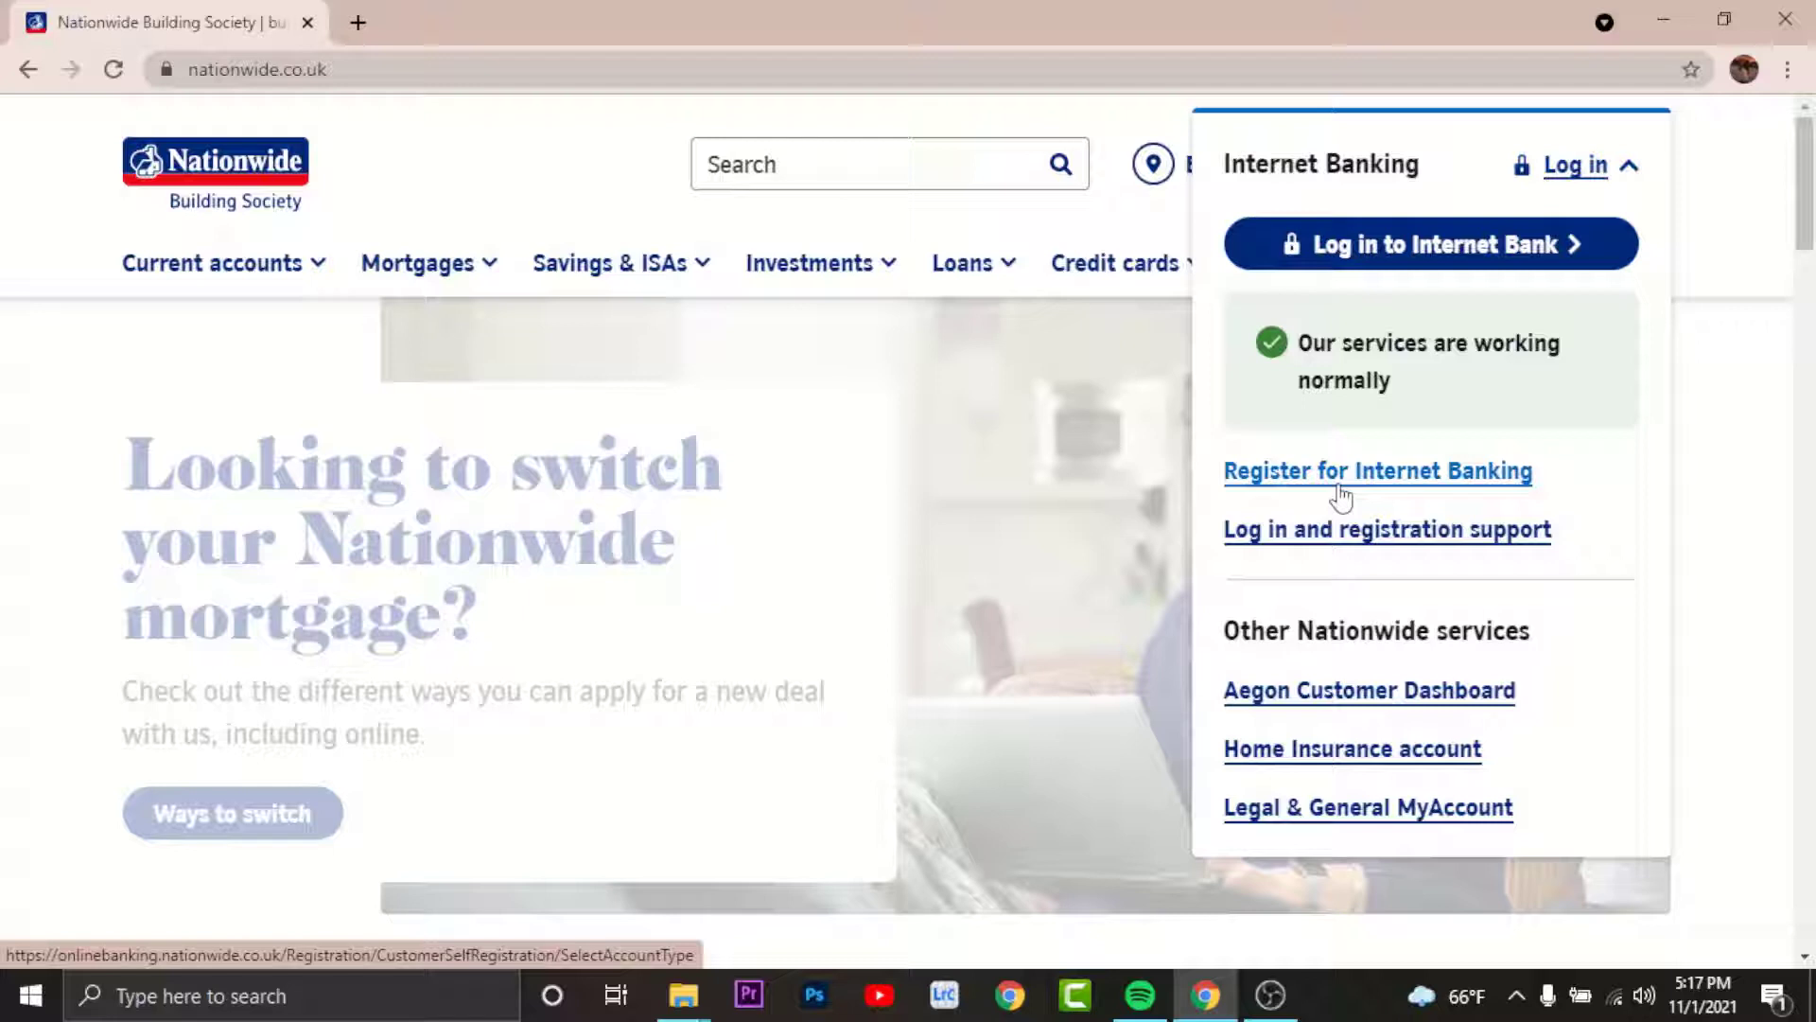
pyautogui.click(1414, 484)
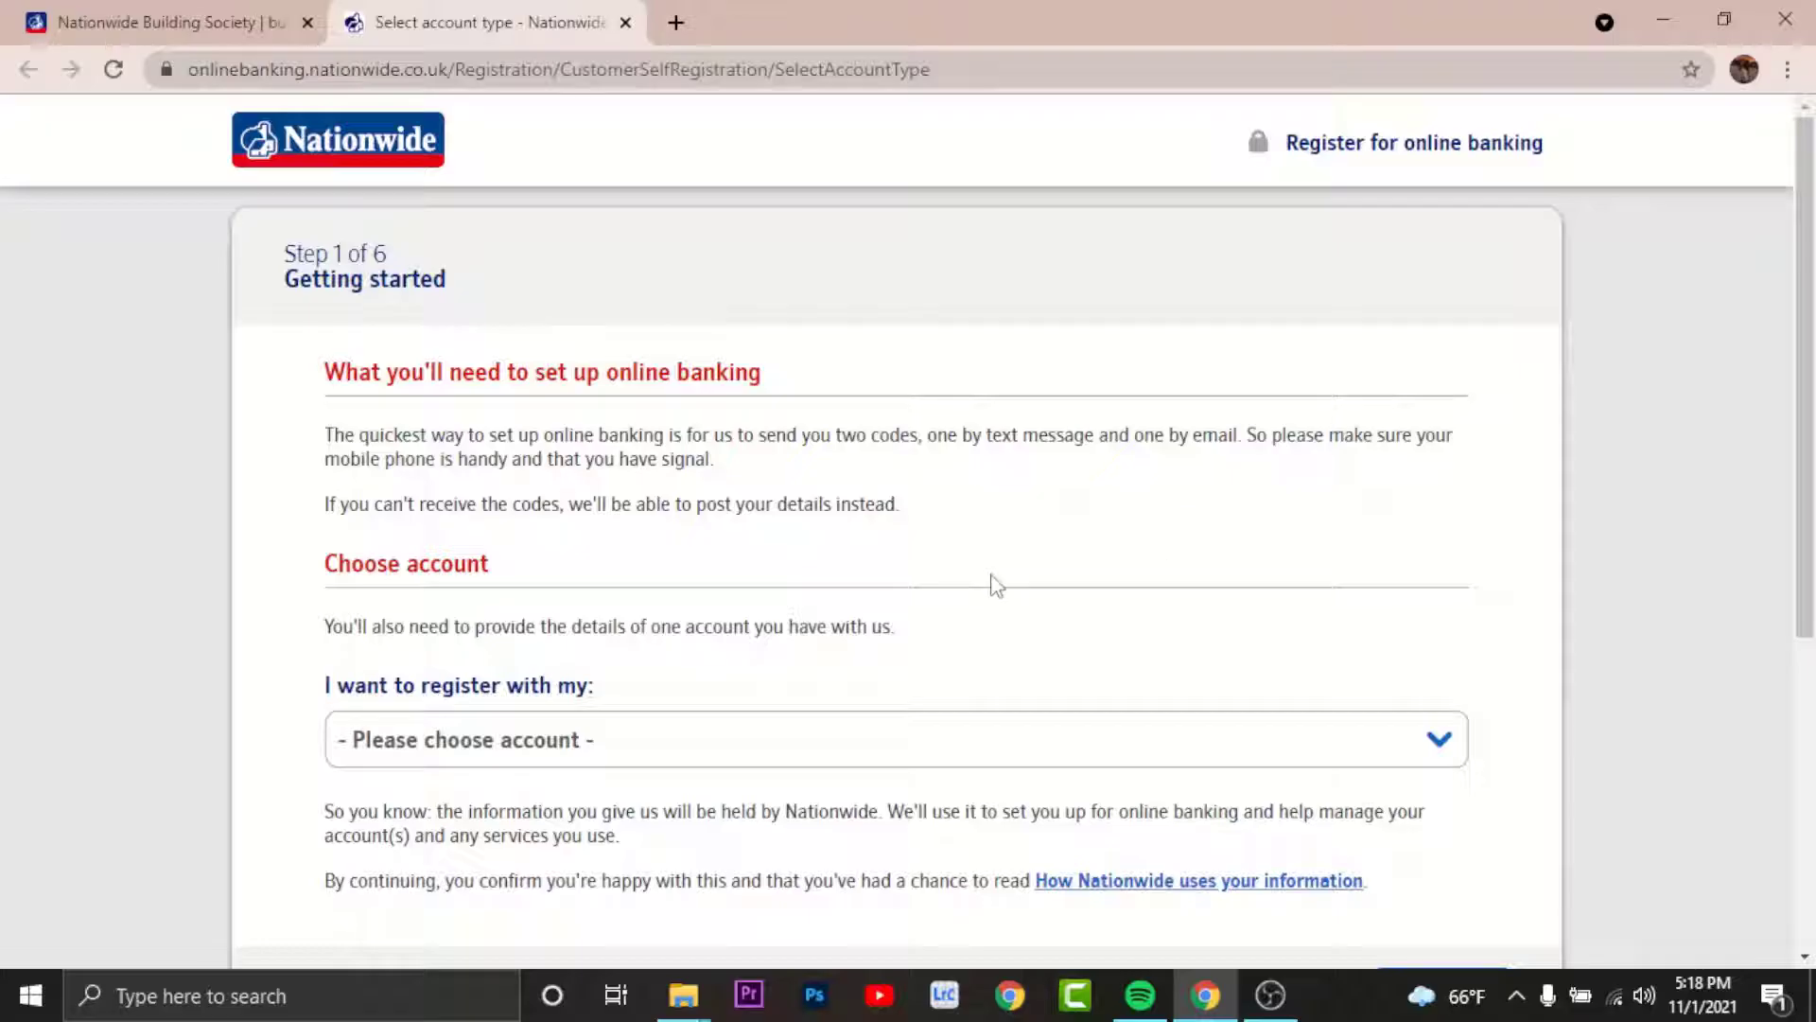
# Step: Choose Current account as the account to register with and continue
pyautogui.click(473, 750)
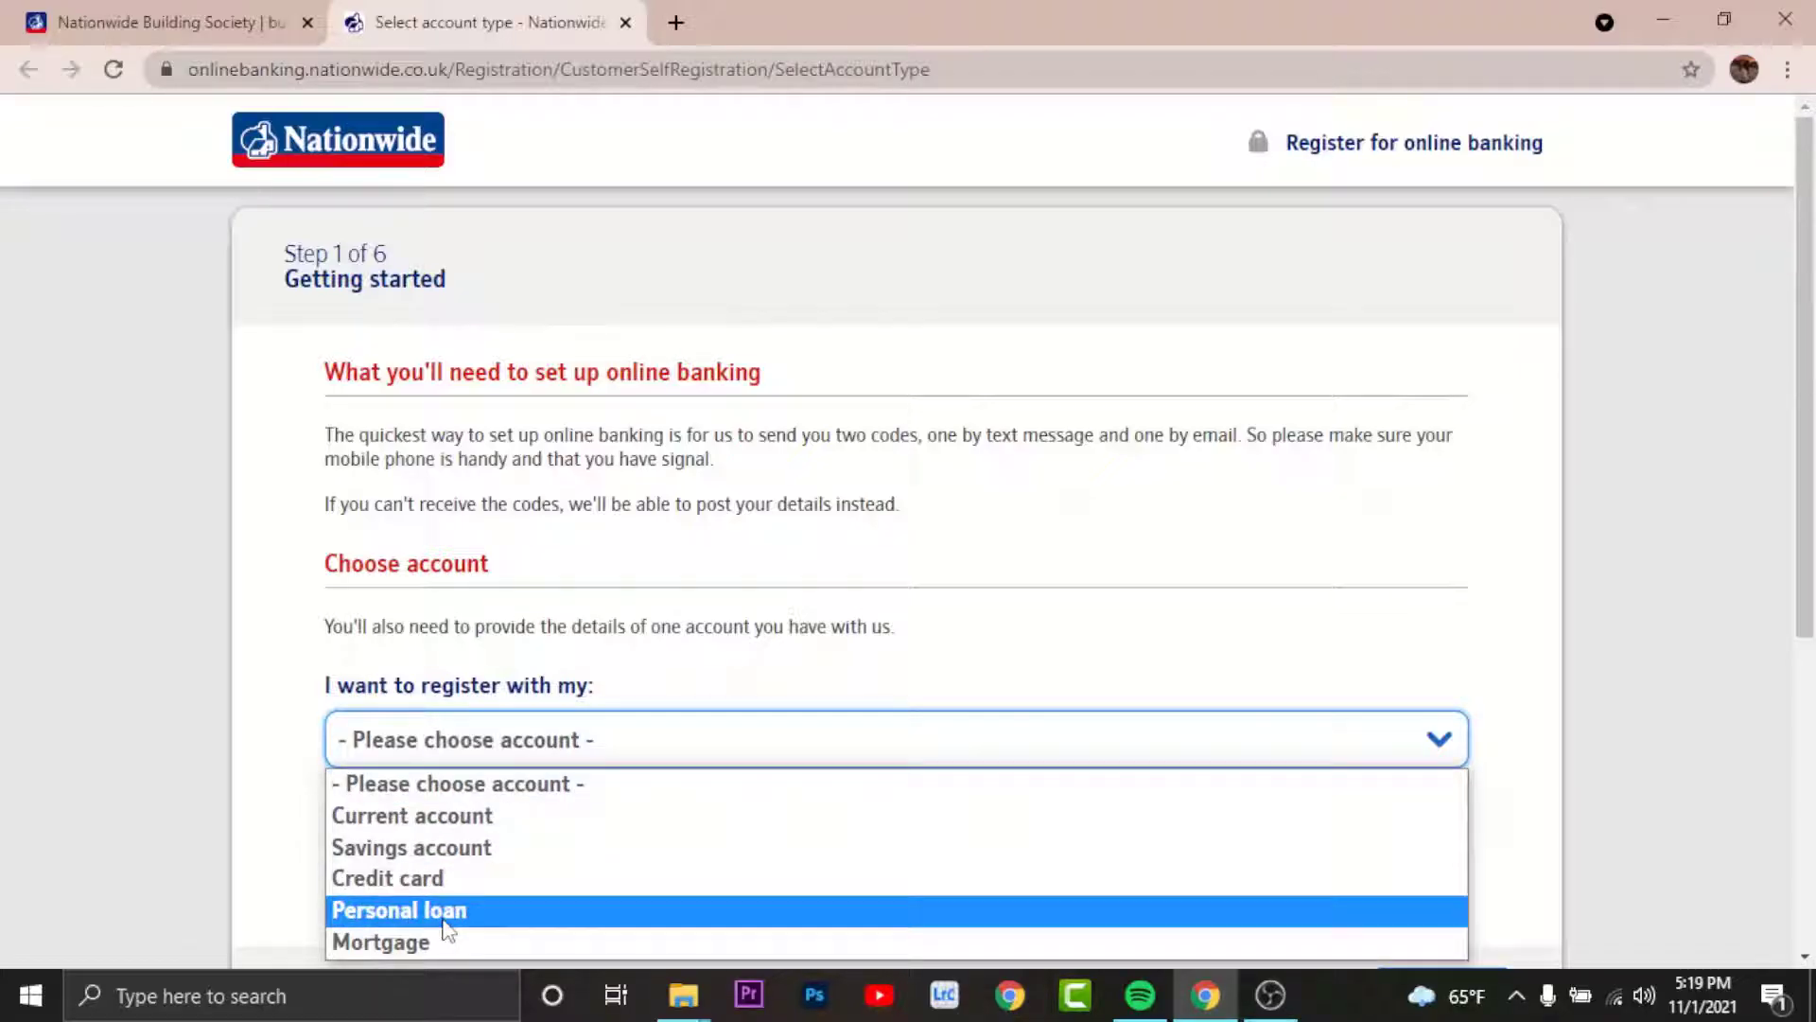
pyautogui.click(680, 814)
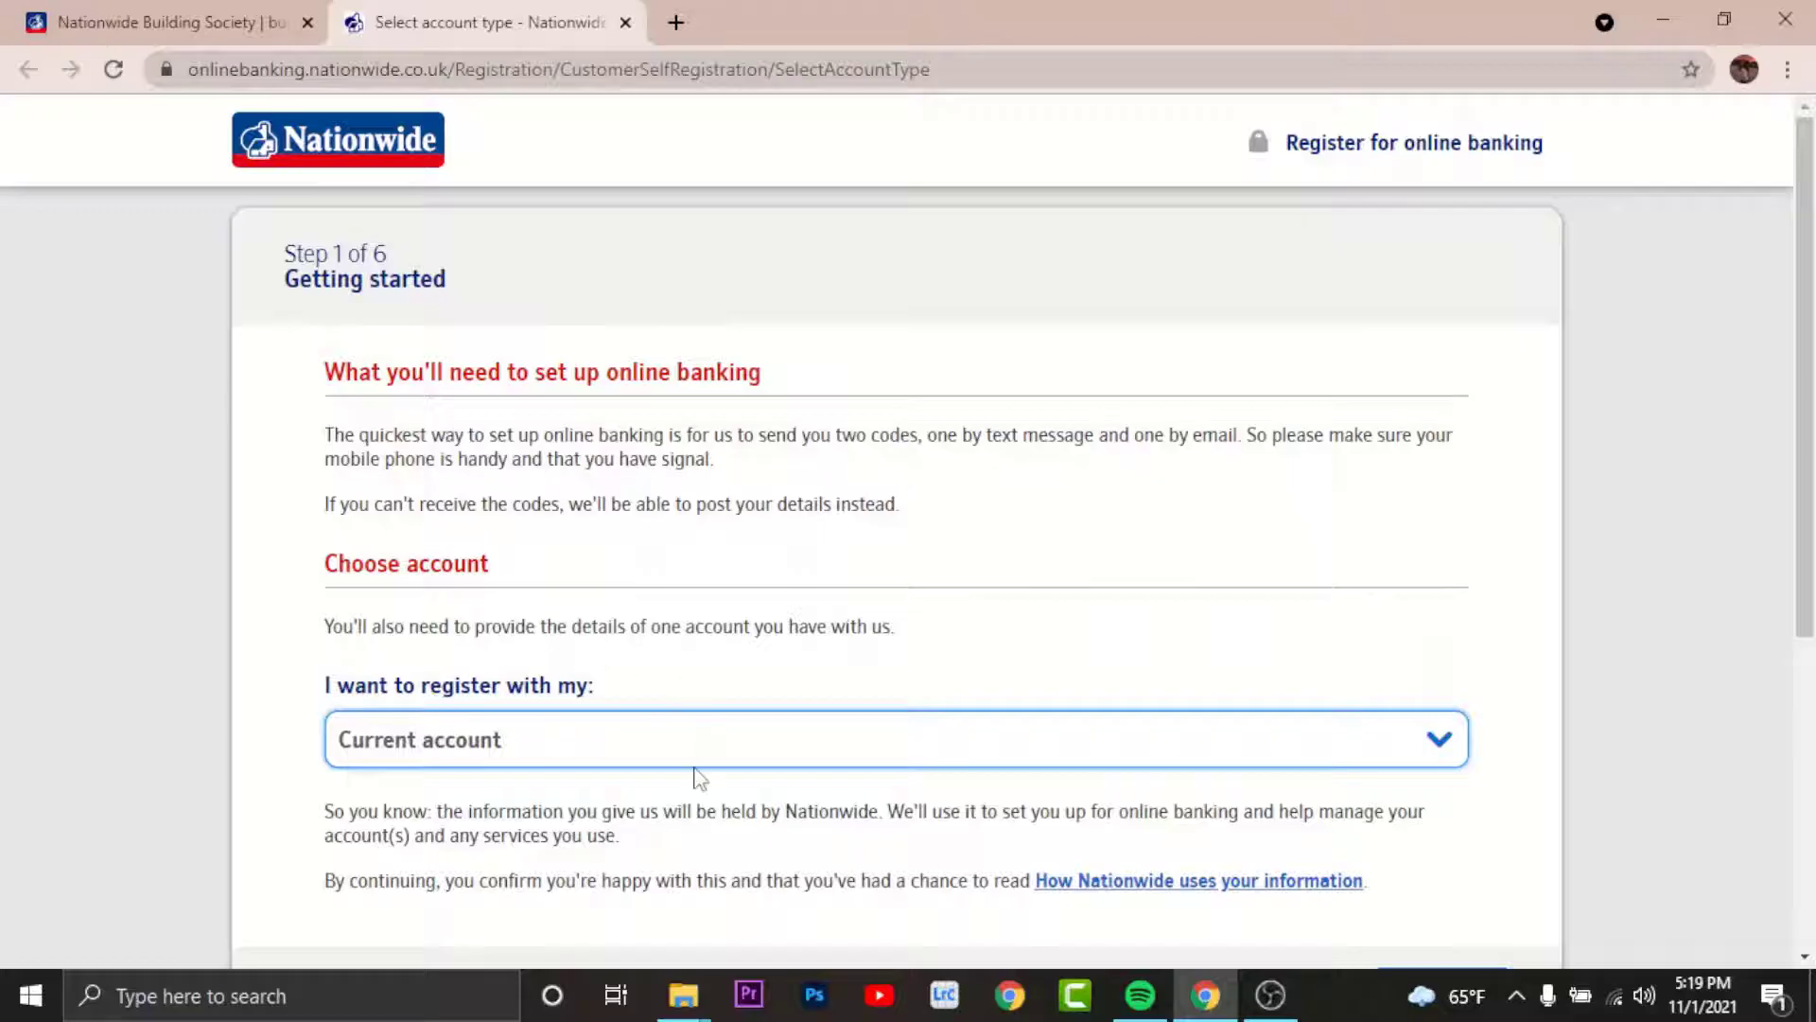
pyautogui.scroll(-2, 695, 777)
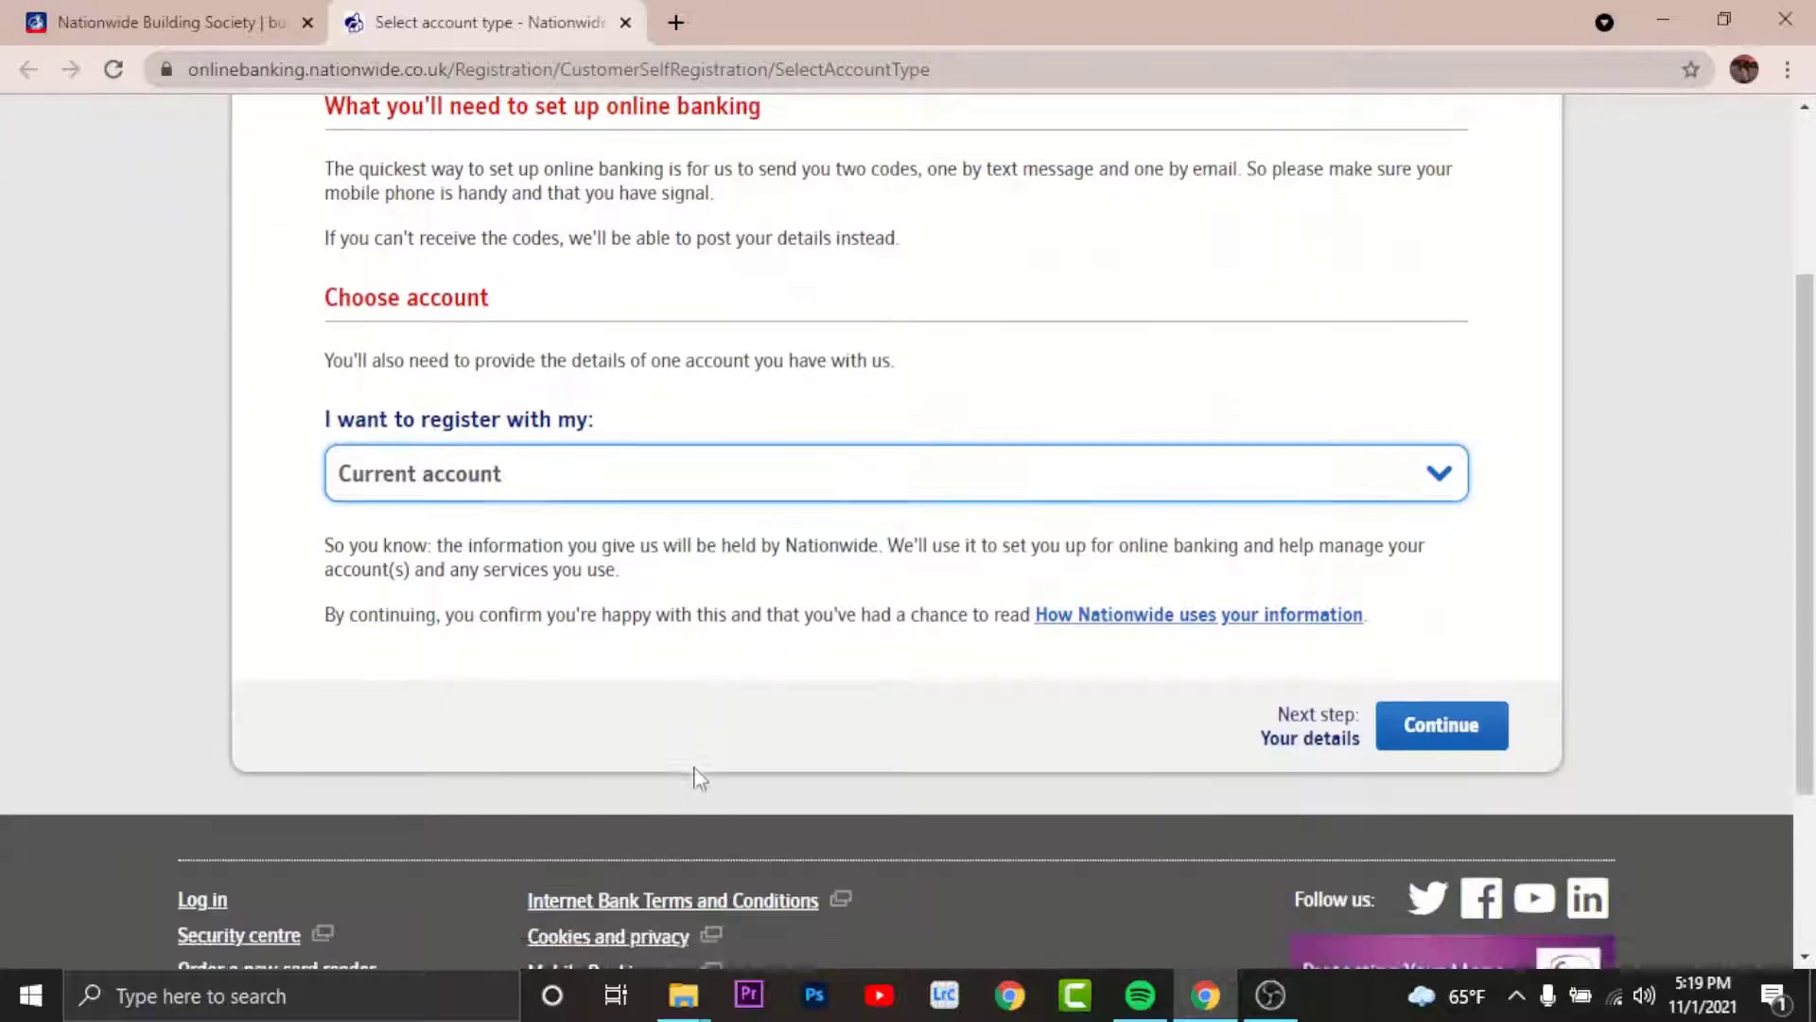
pyautogui.click(1473, 729)
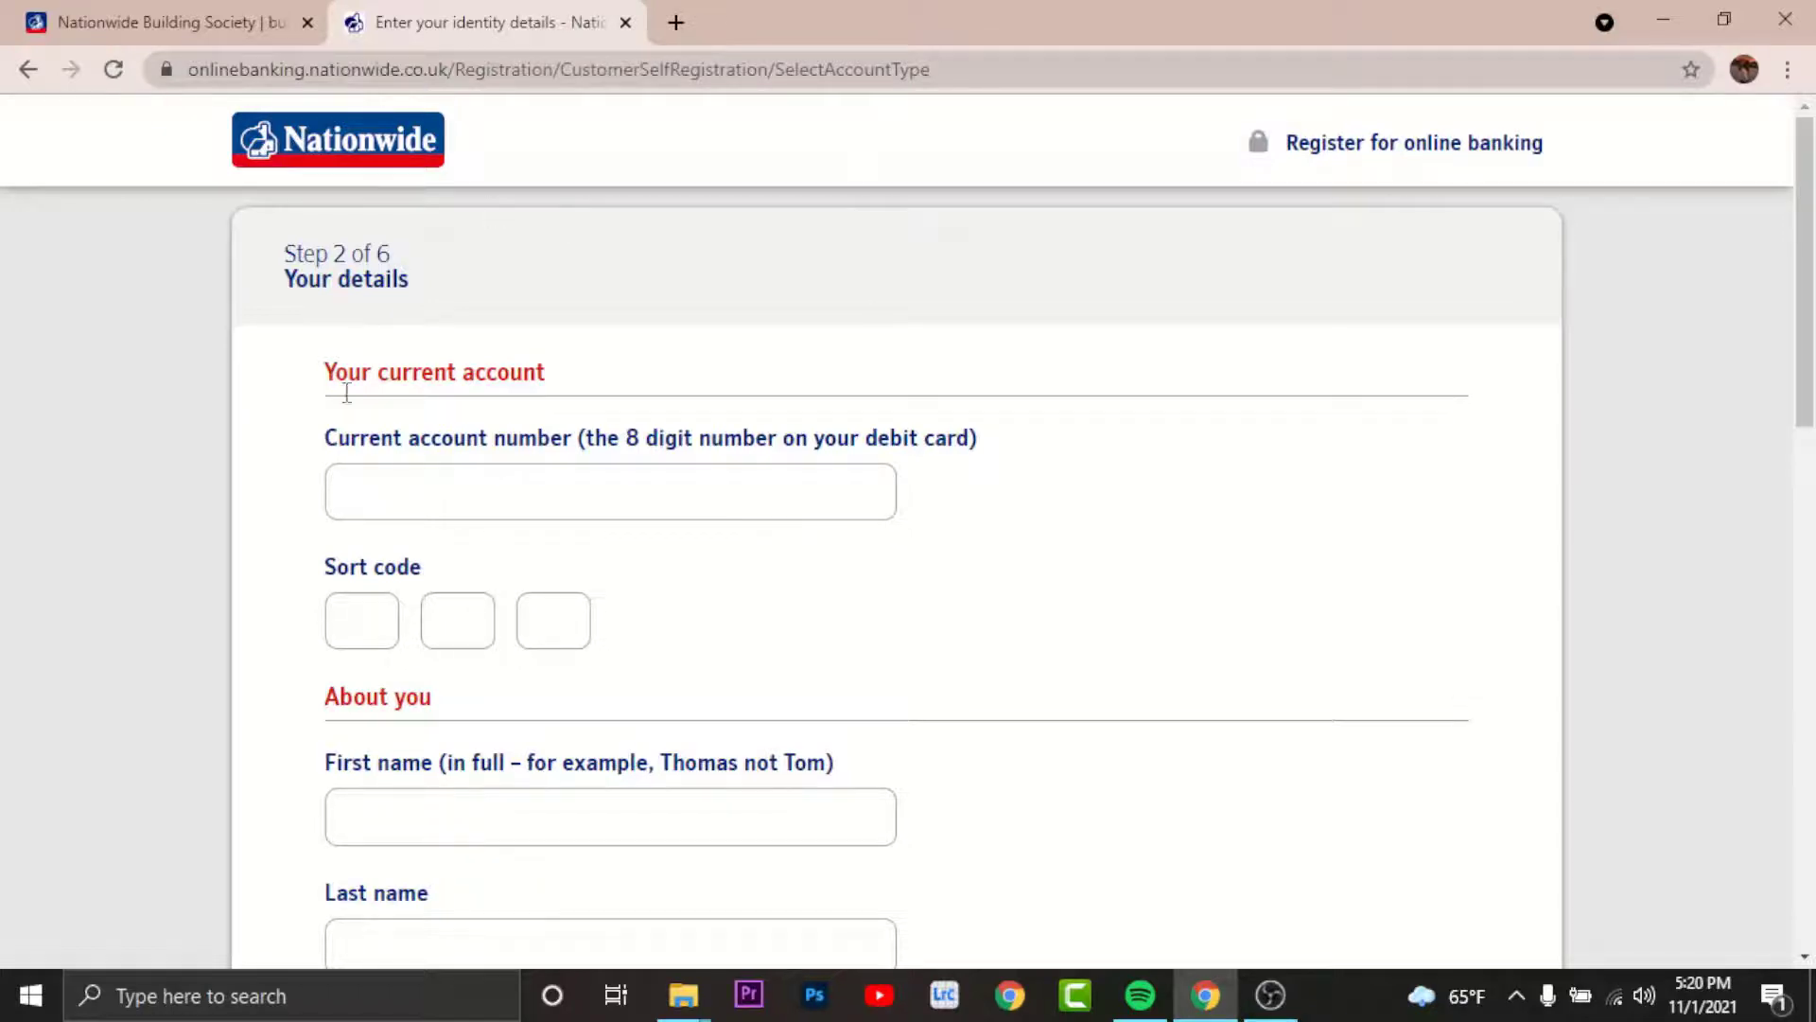
pyautogui.scroll(-3, 541, 367)
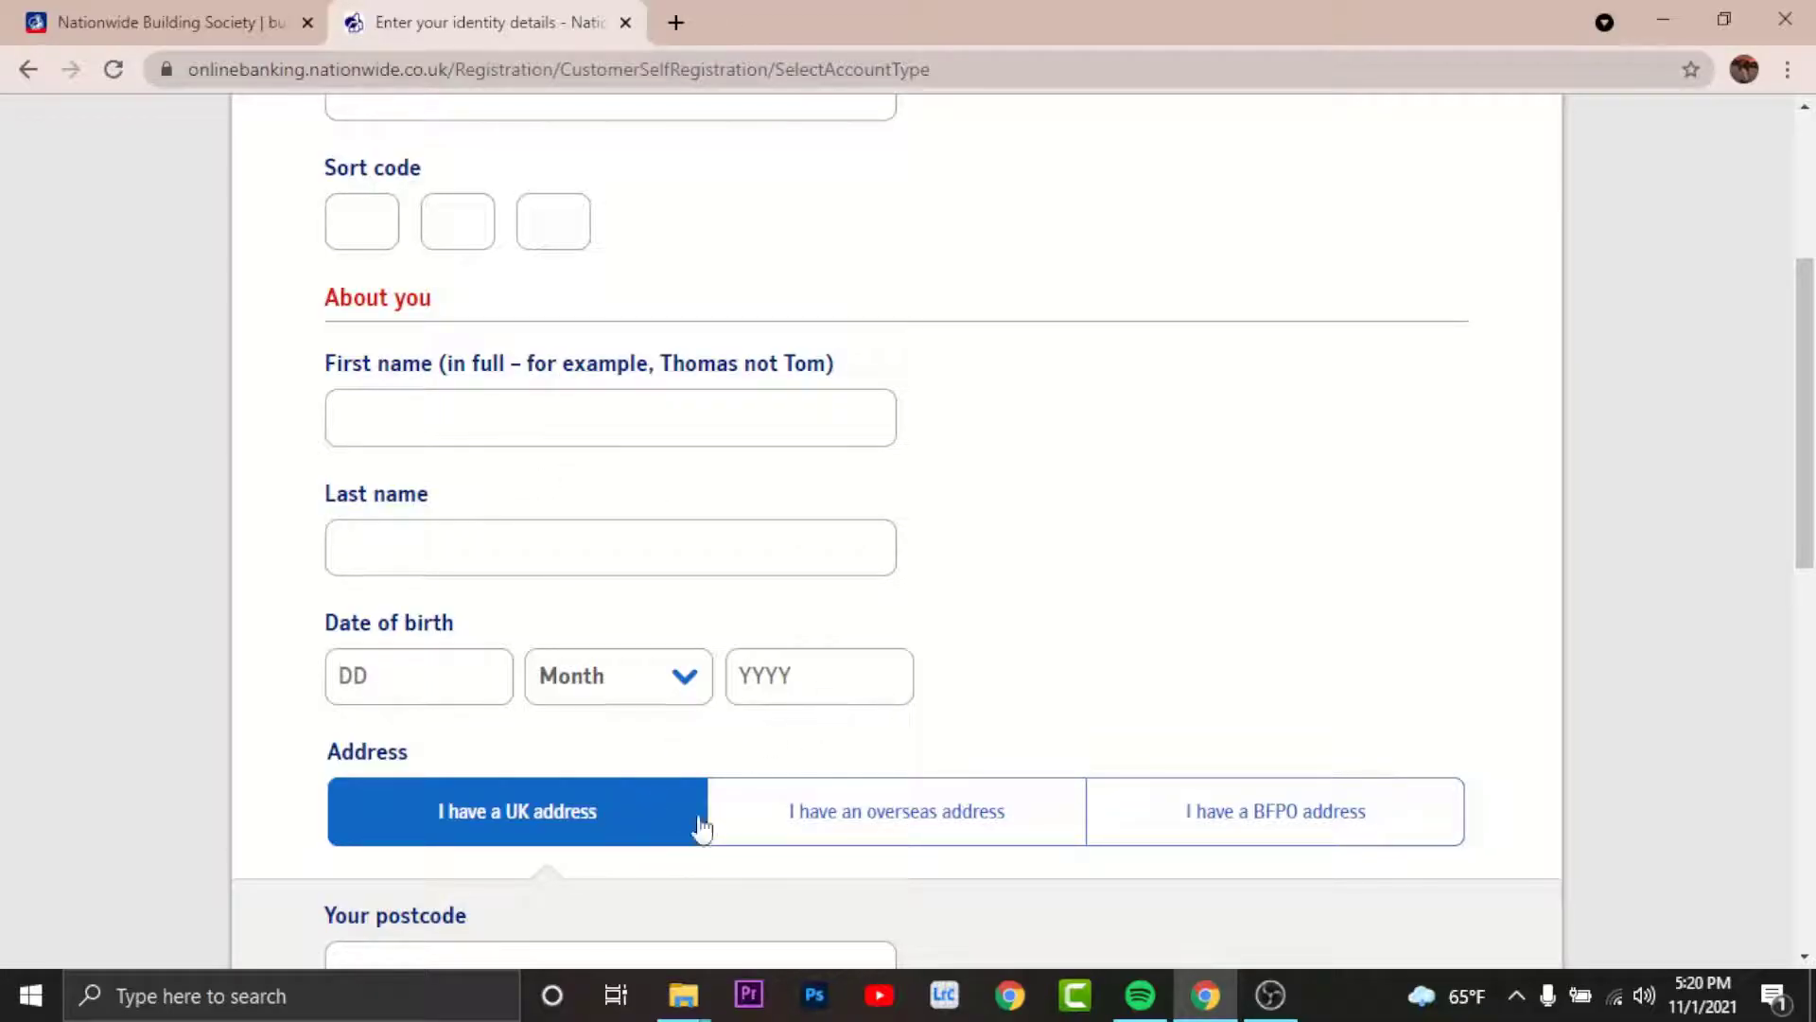
pyautogui.scroll(-4, 1096, 853)
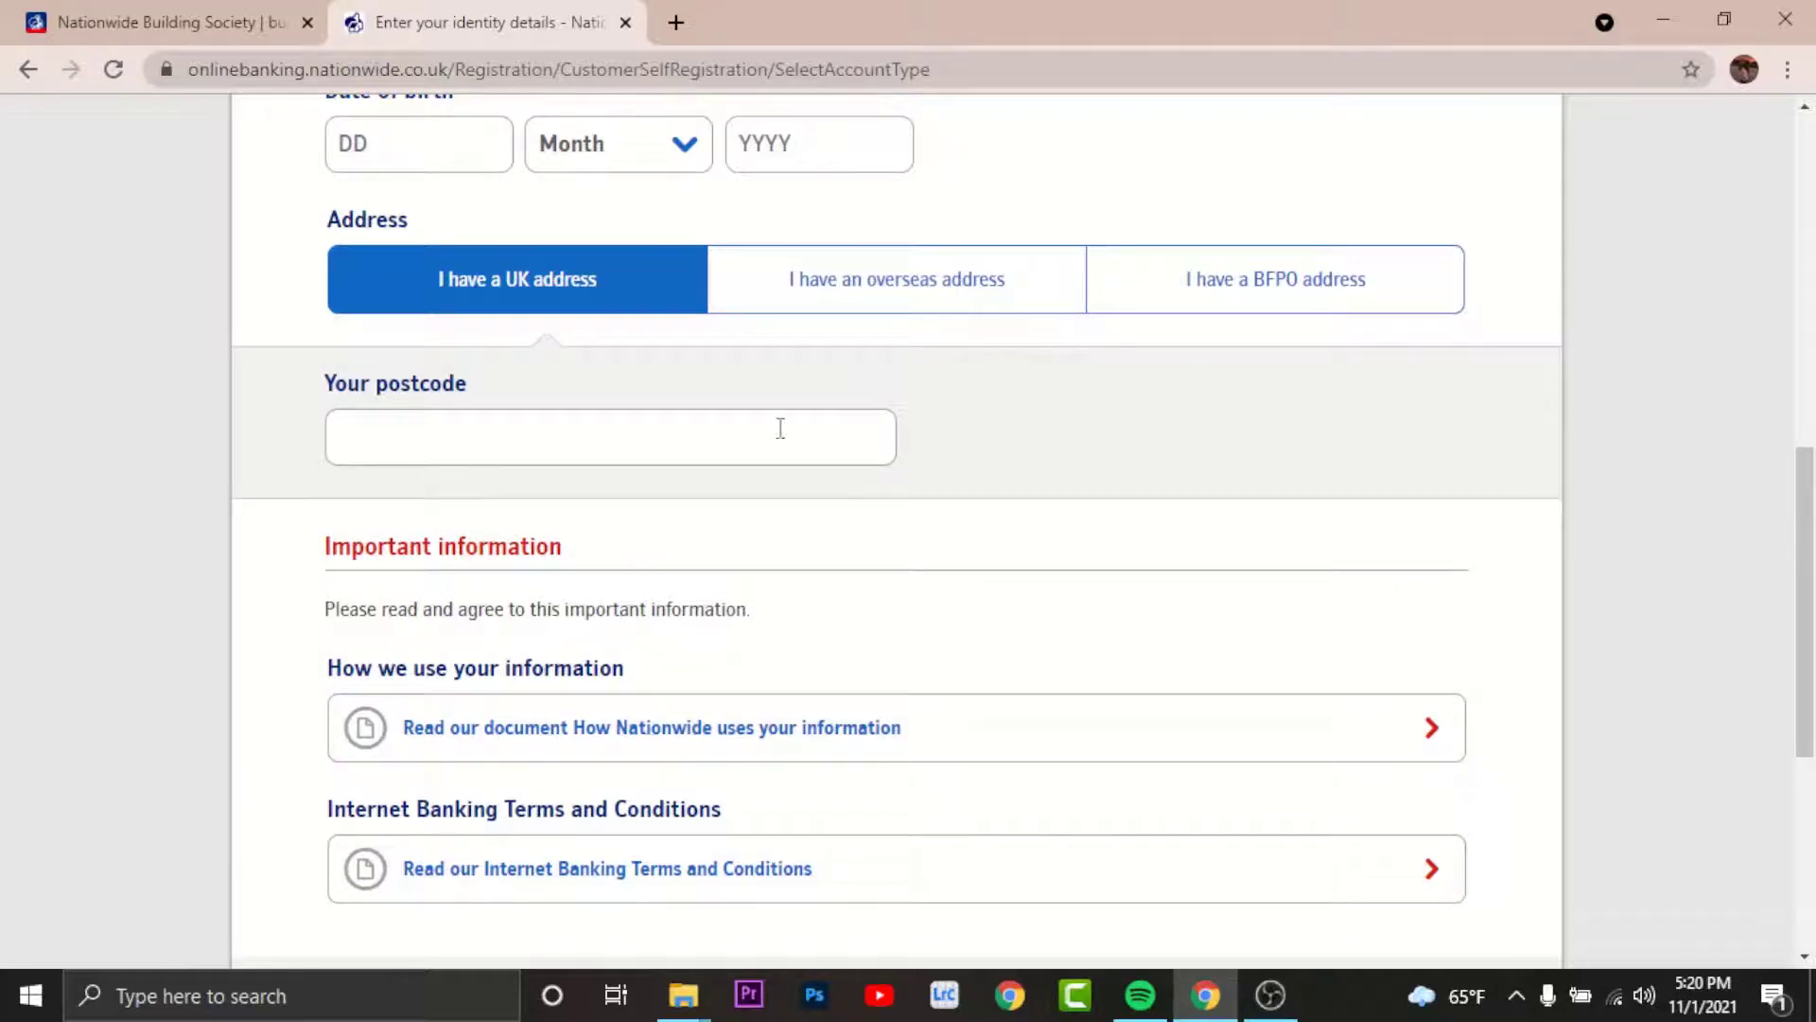
# Step: Read and confirm the 'How Nationwide uses your information' document
pyautogui.press('Tab')
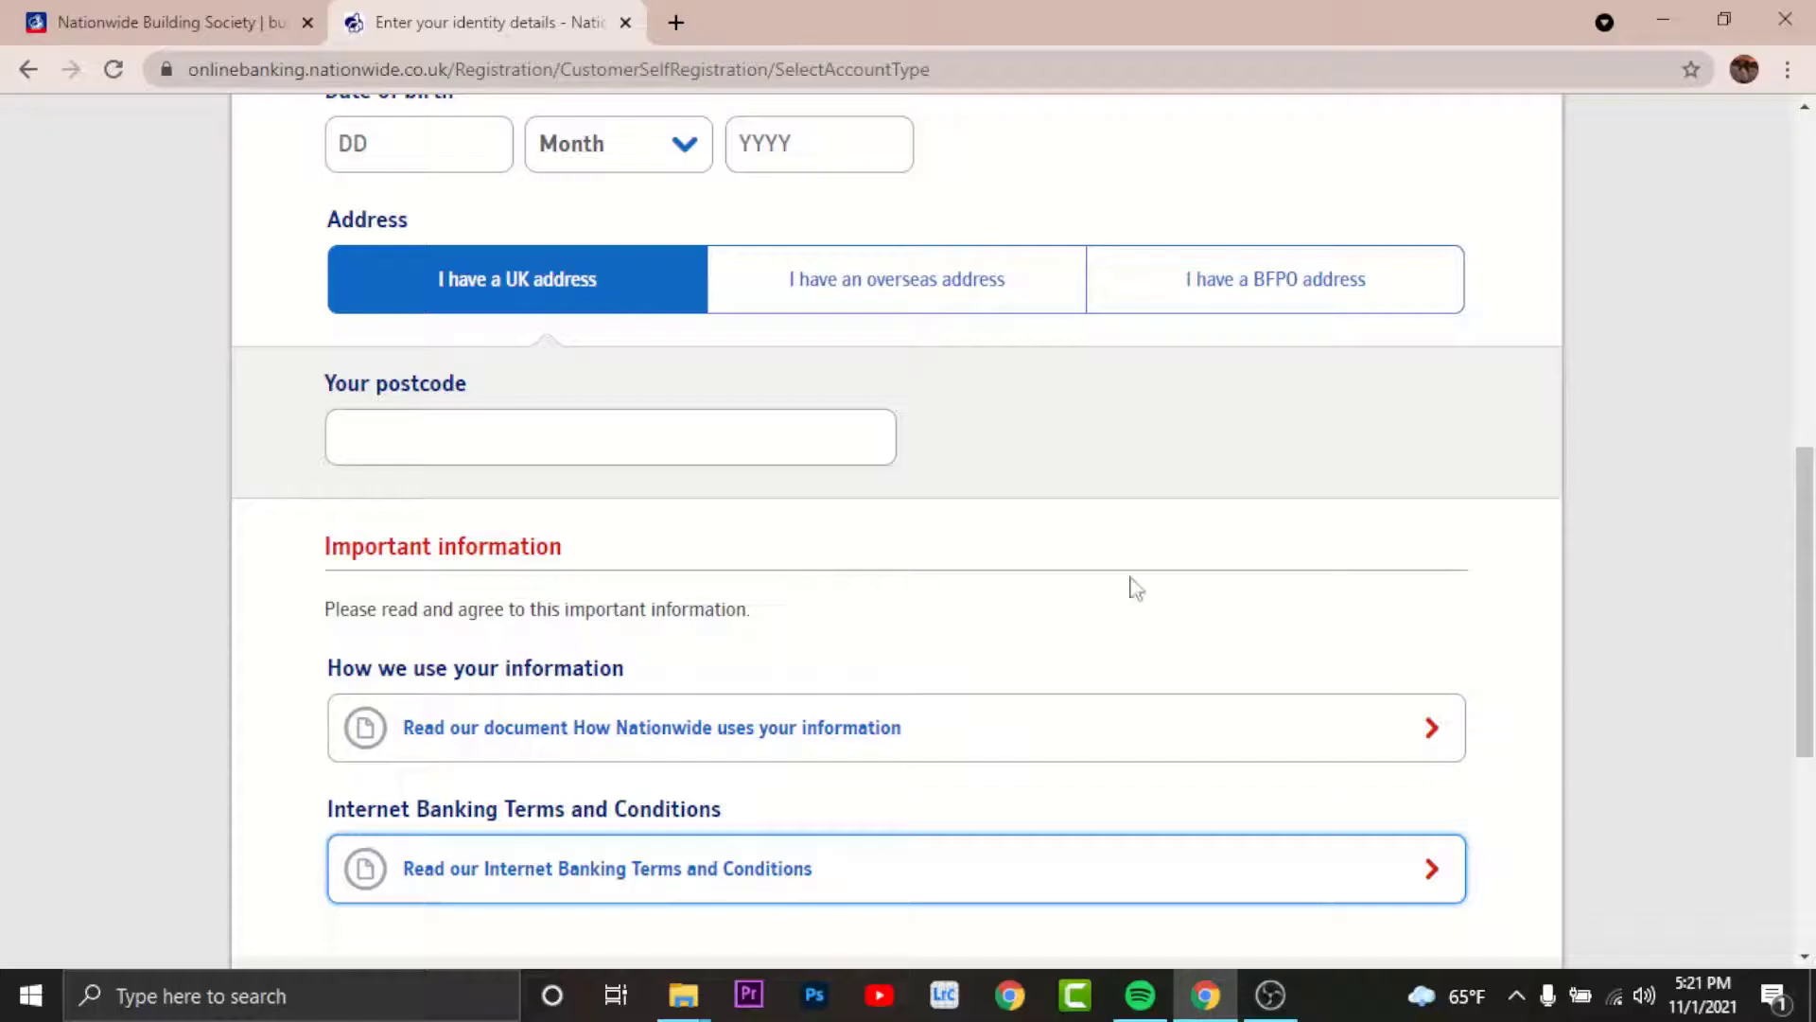
pyautogui.click(898, 732)
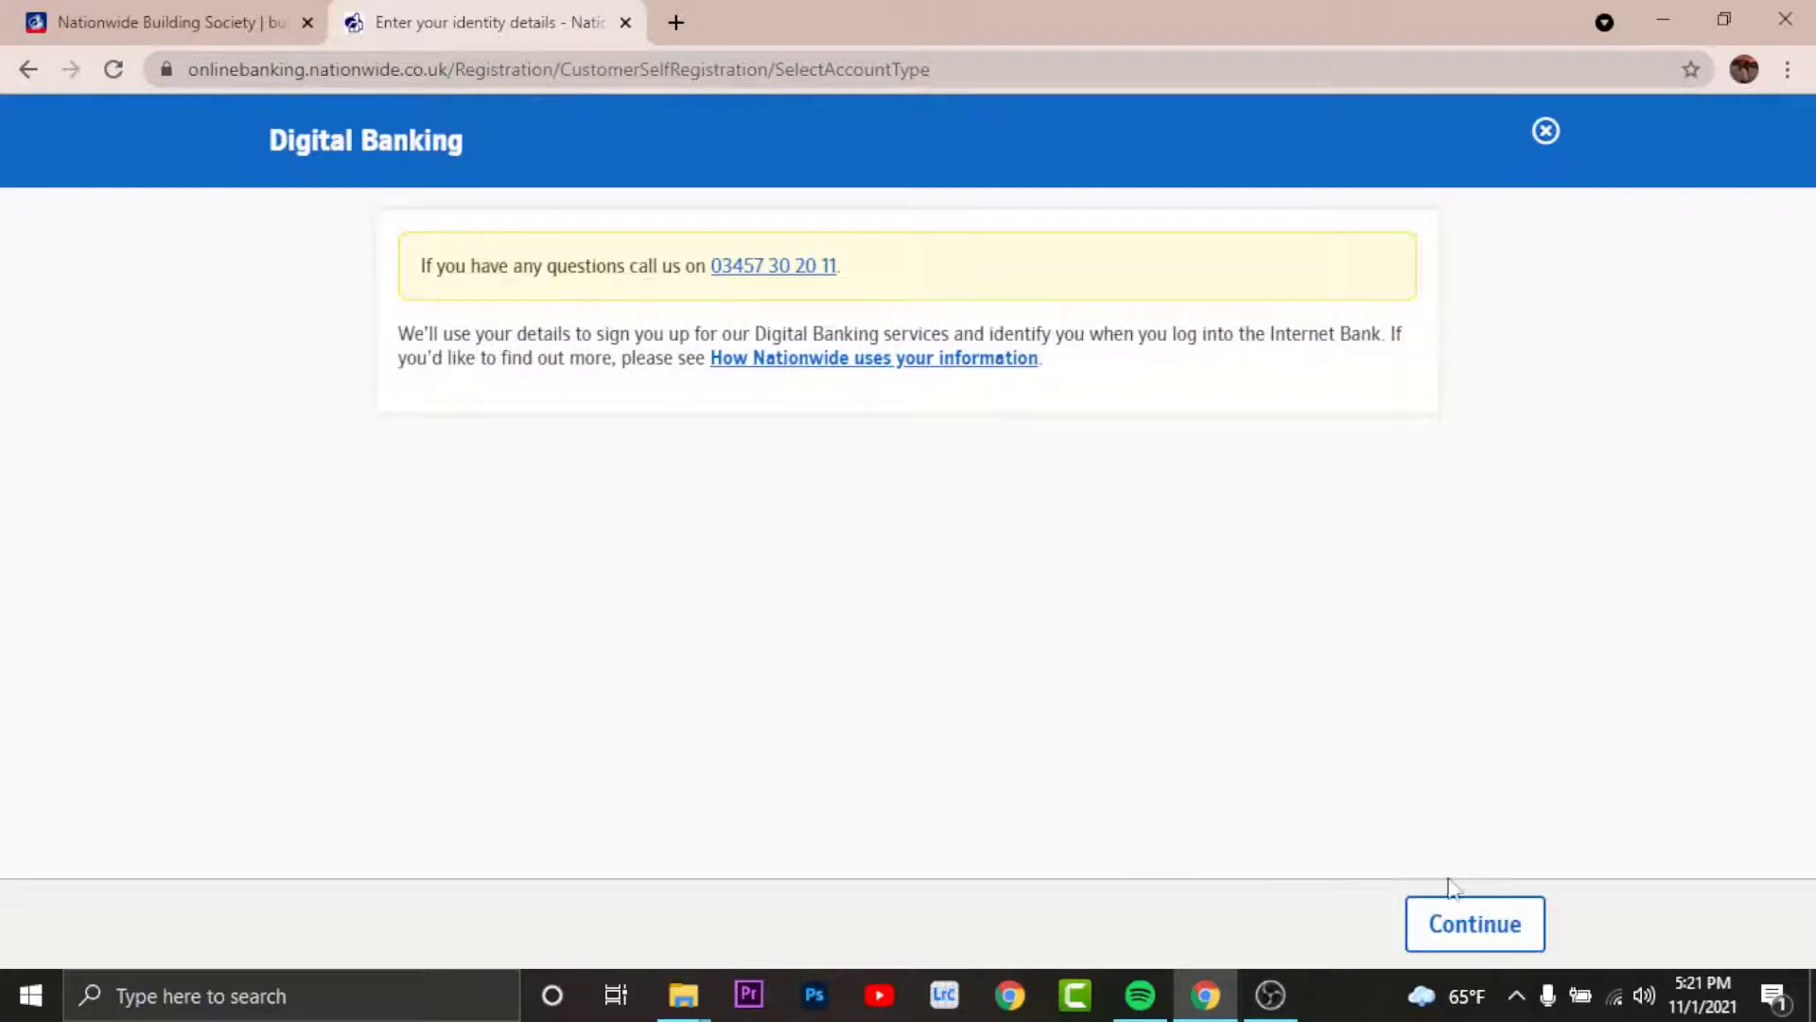
pyautogui.click(1477, 924)
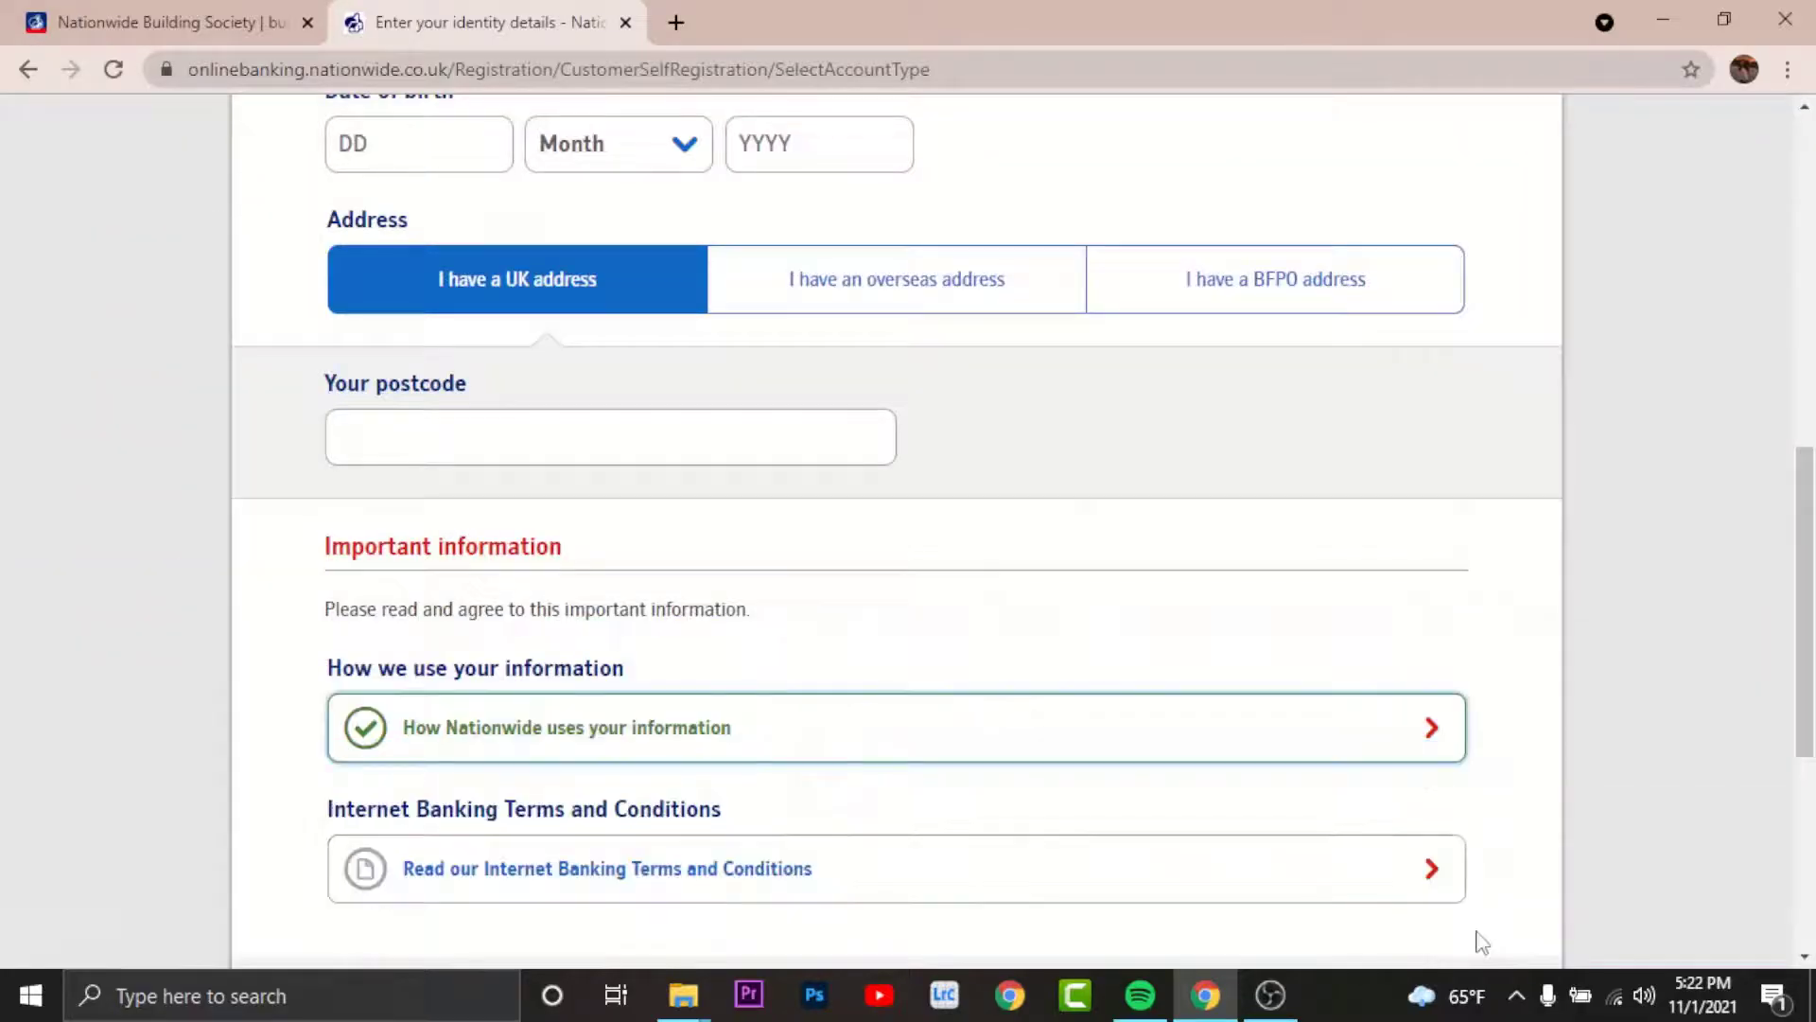
# Step: Open and accept the Internet Banking Terms and Conditions
pyautogui.click(679, 869)
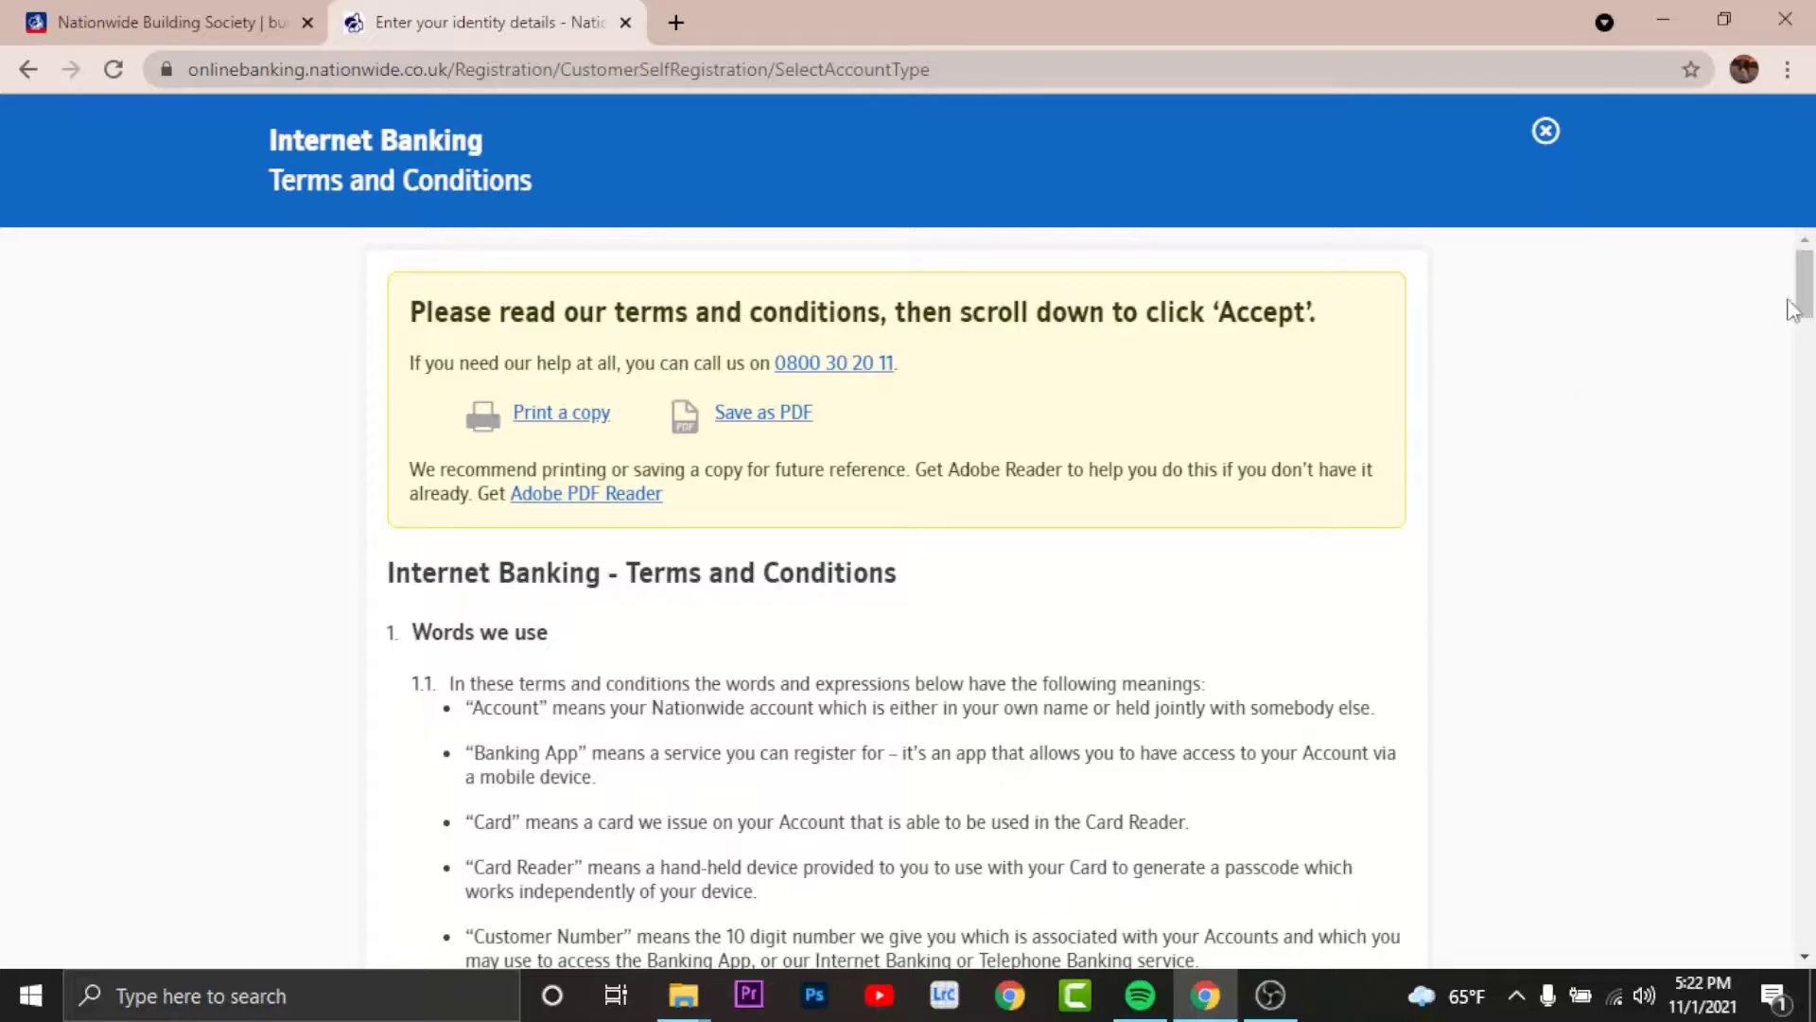
pyautogui.moveTo(1802, 292); pyautogui.dragTo(1802, 936)
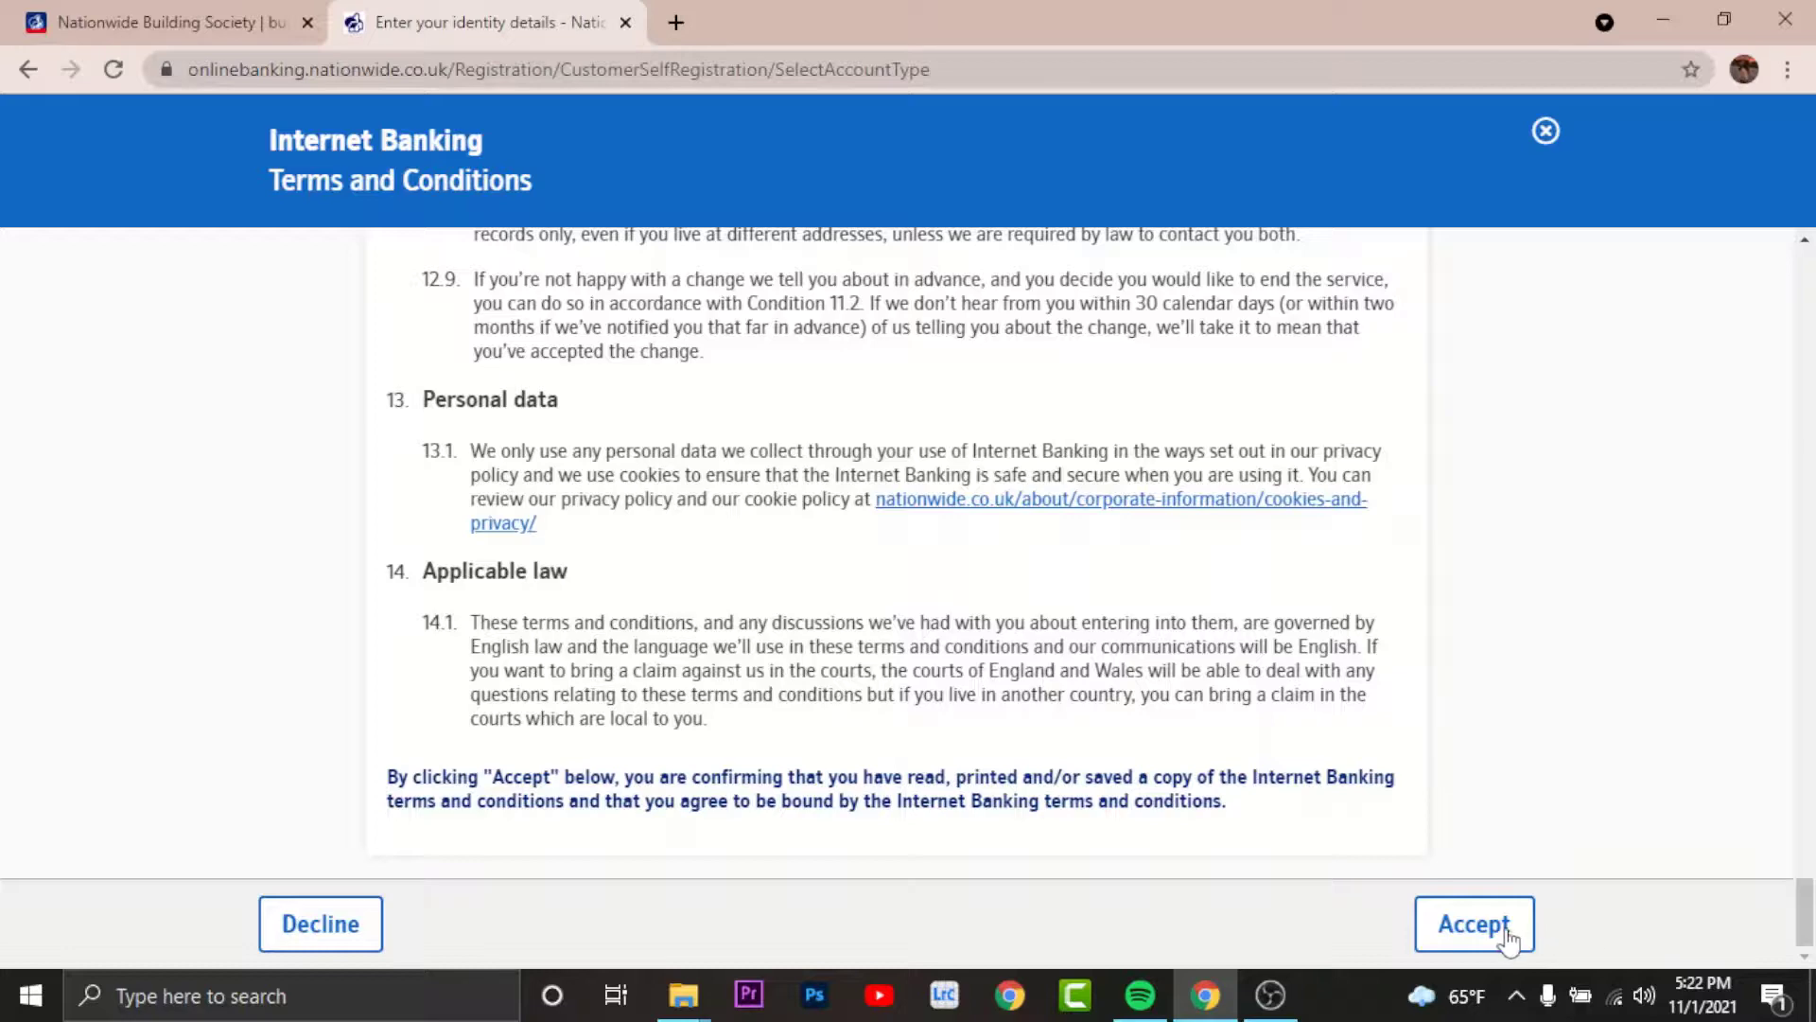
pyautogui.click(1475, 924)
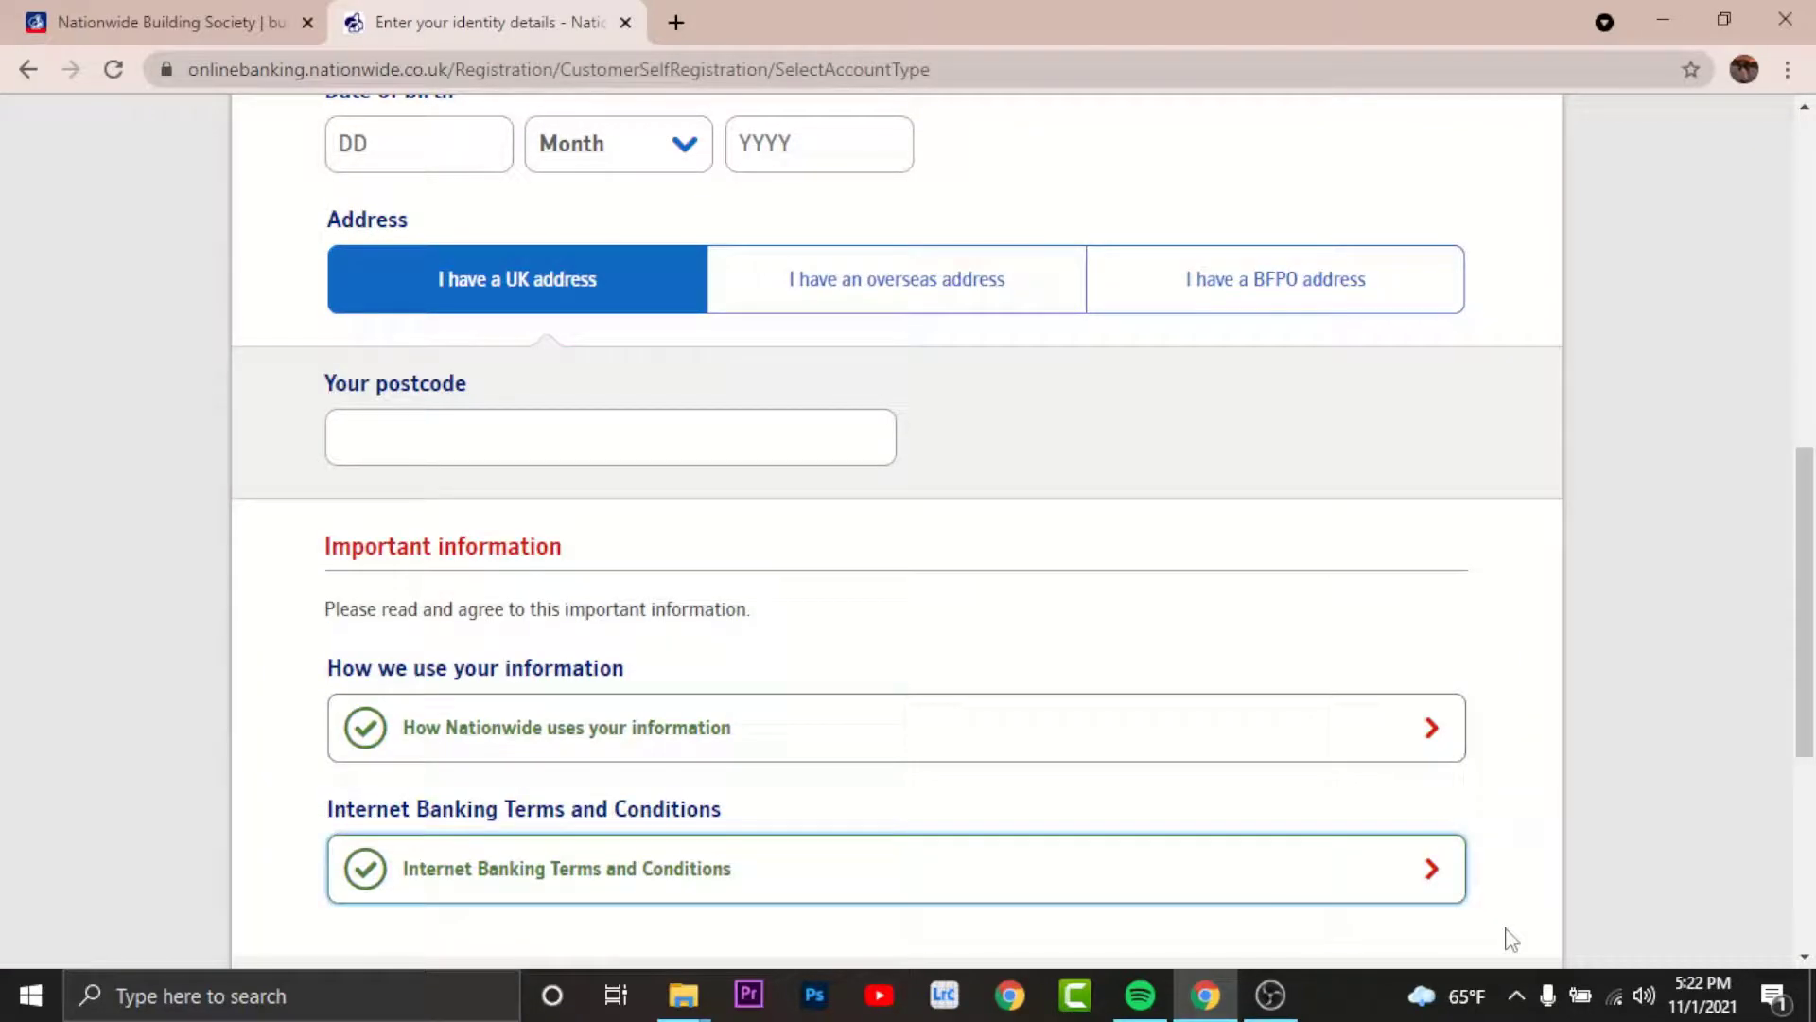
pyautogui.scroll(-5, 1511, 938)
pyautogui.scroll(-3, 1512, 939)
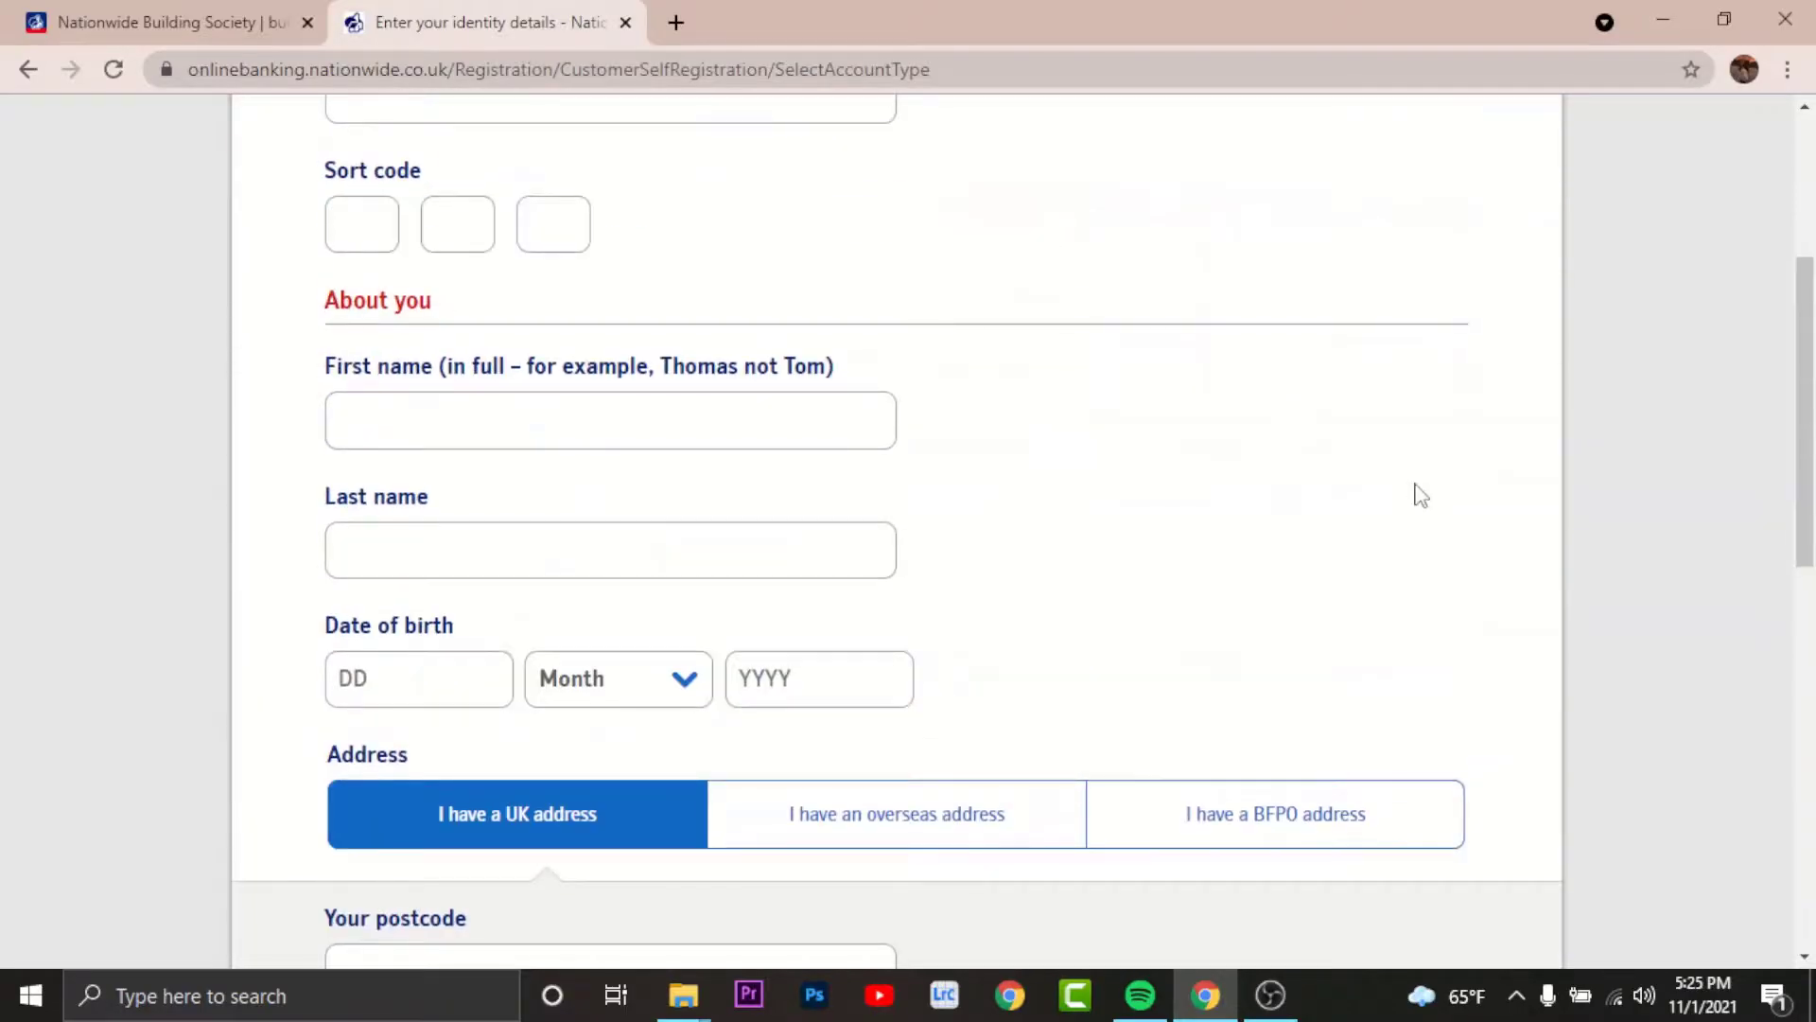
pyautogui.click(356, 167)
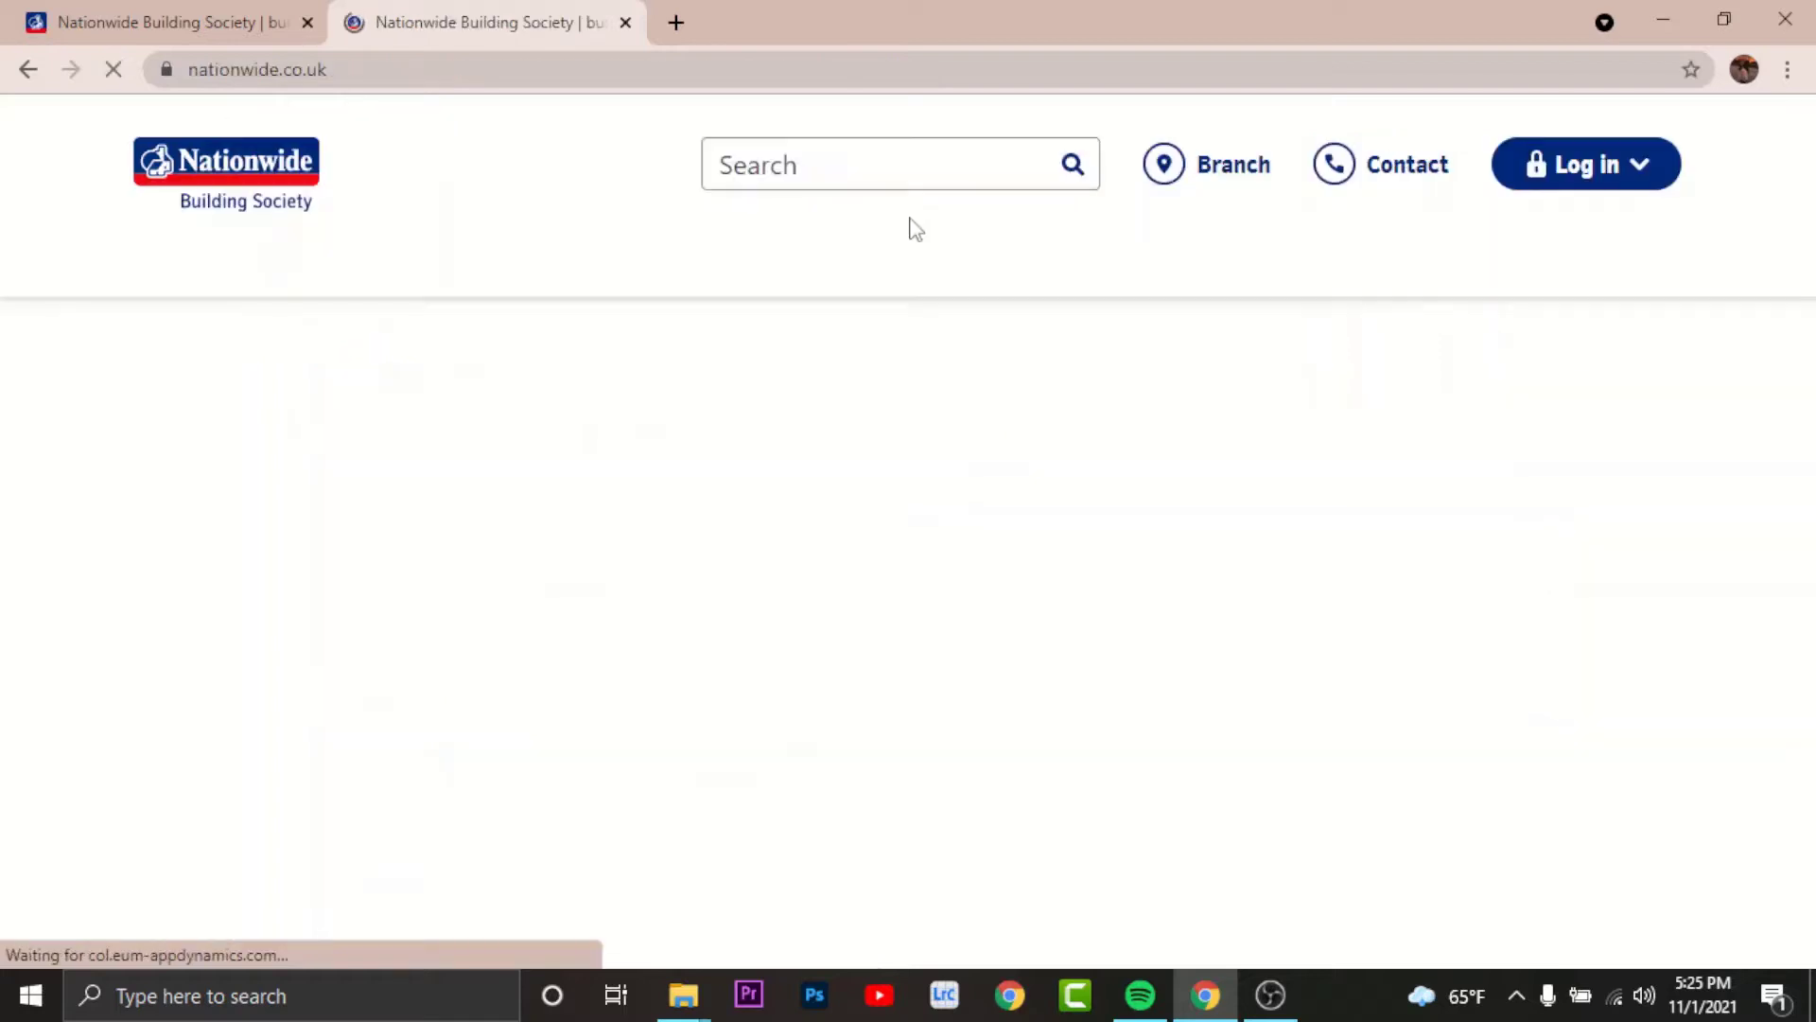
pyautogui.scroll(-2, 913, 220)
pyautogui.scroll(-1, 913, 220)
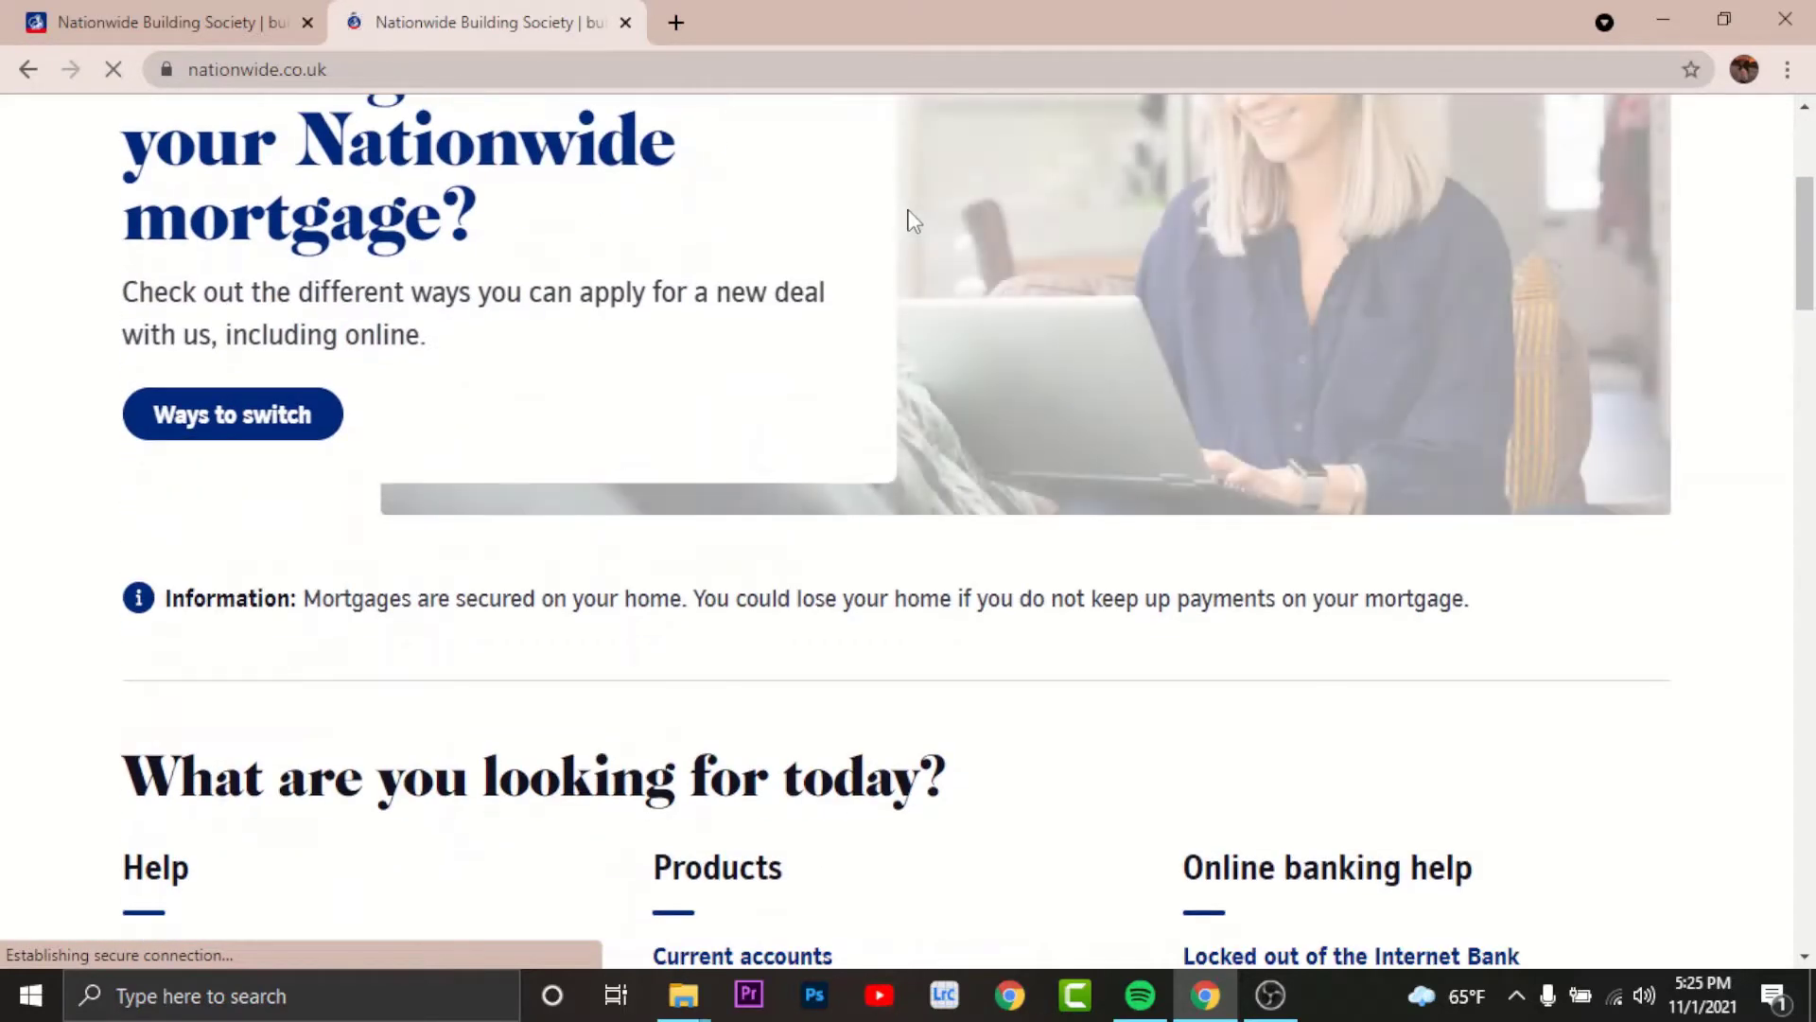
pyautogui.scroll(2, 908, 208)
pyautogui.scroll(1, 908, 209)
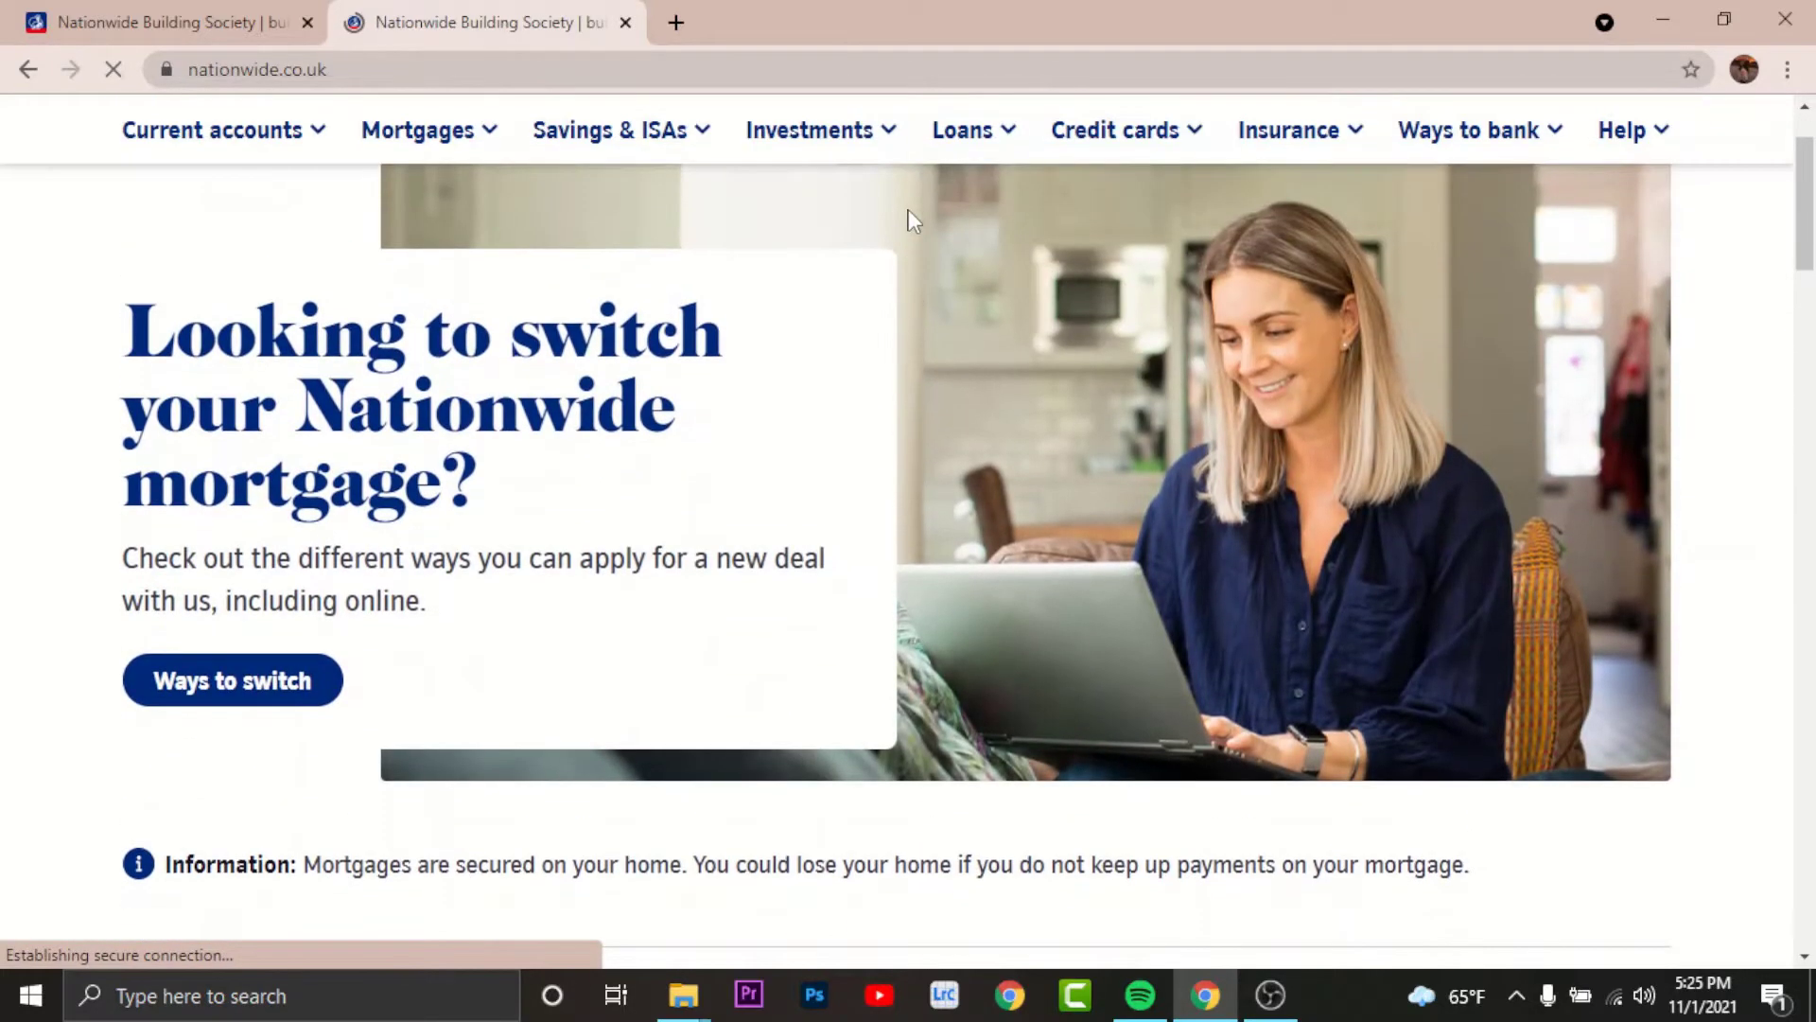